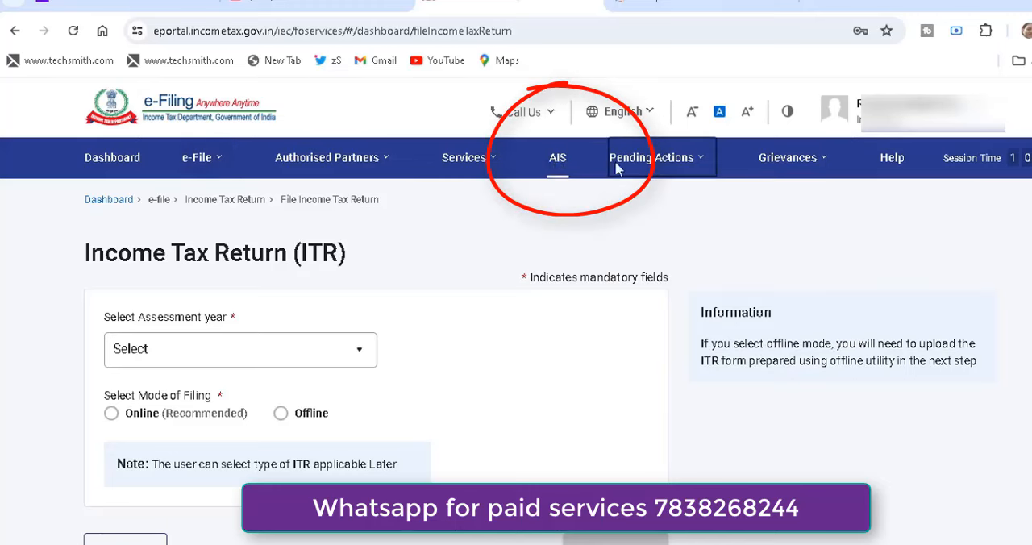
Go to the Compliance Portal's Annual Information Statement page and open the Taxpayer Information Summary (TIS) for F.Y. 2023-24.
{"action": "left_click", "coordinate": [558, 158]}
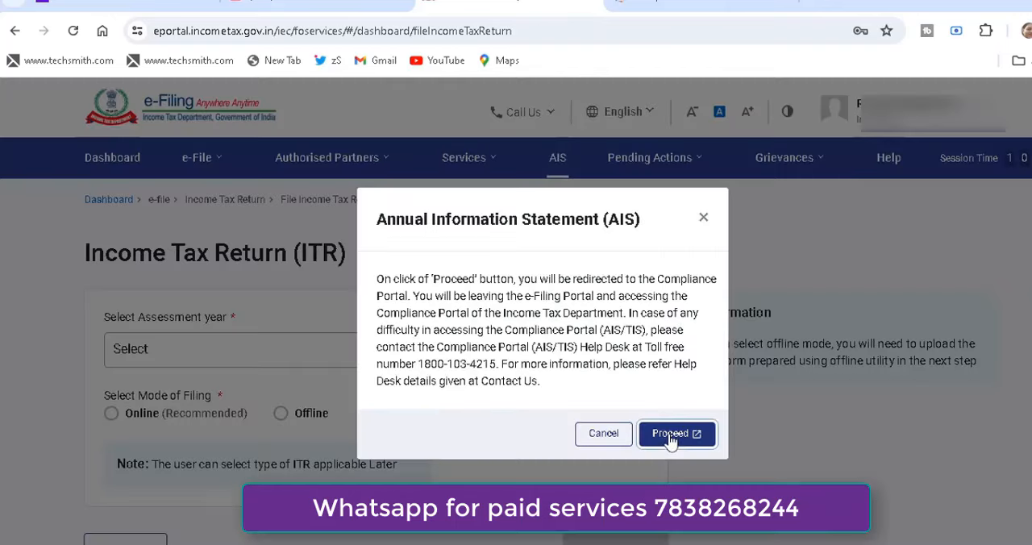
{"action": "left_click", "coordinate": [669, 435]}
{"action": "left_click", "coordinate": [185, 244]}
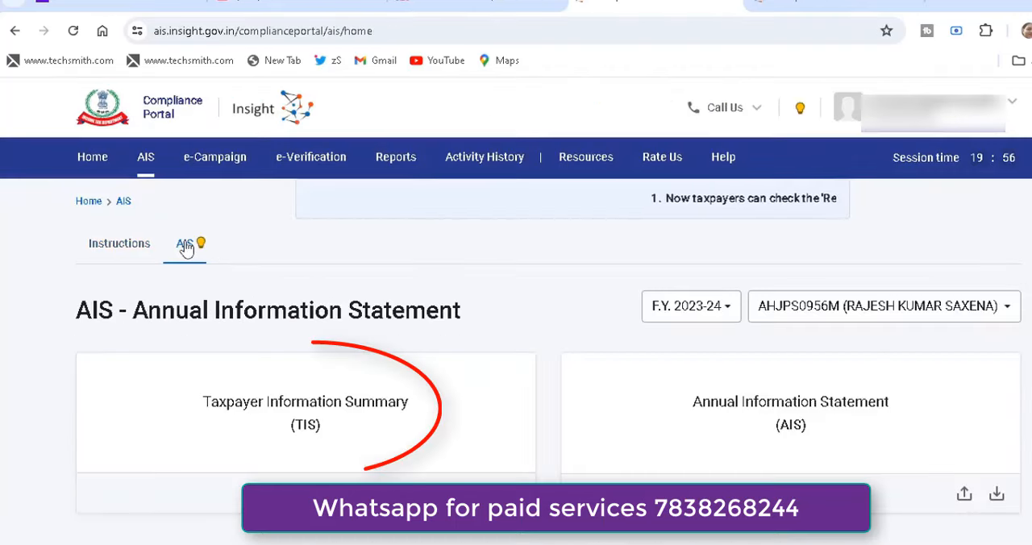
{"action": "left_click", "coordinate": [438, 433]}
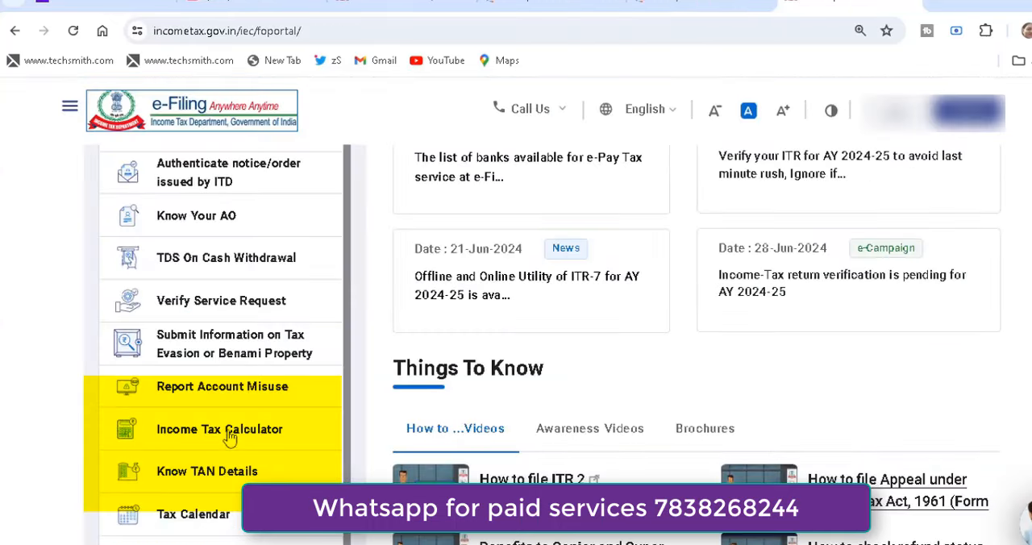
Switch to the Income & Tax Calculator and review the advance calculator's income, deduction and tax computation fields.
{"action": "left_click", "coordinate": [230, 436]}
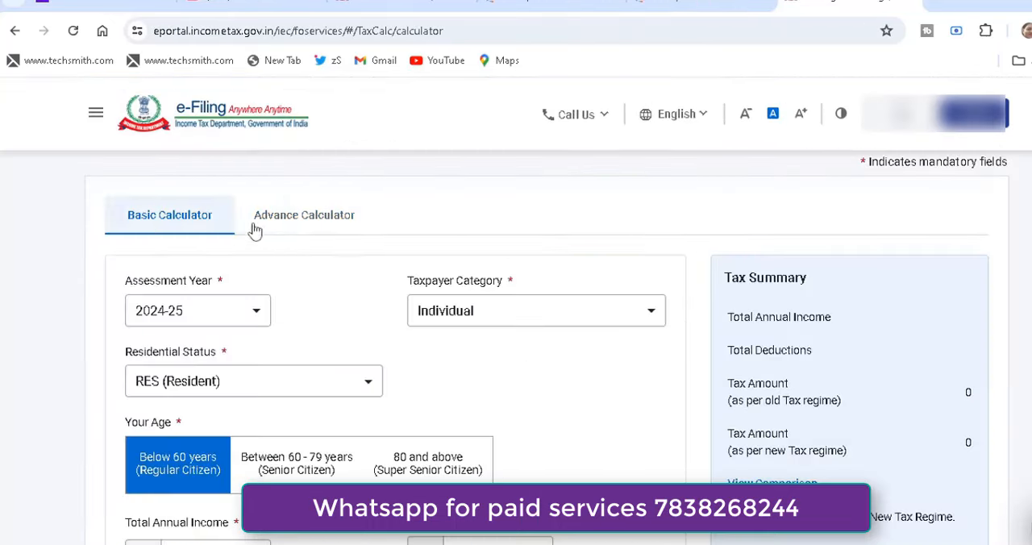
{"action": "left_click", "coordinate": [317, 225]}
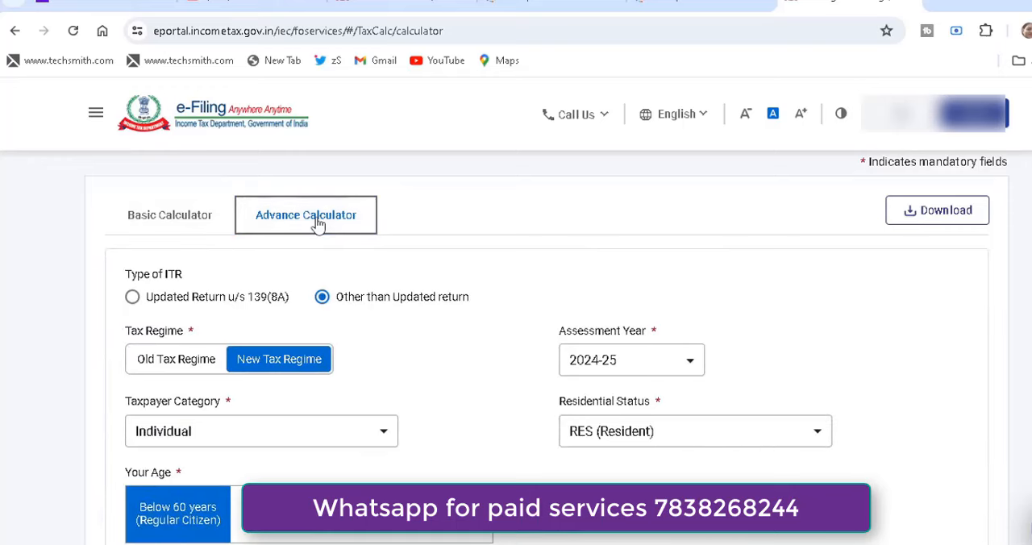
{"action": "scroll", "coordinate": [342, 225], "scroll_direction": "down", "scroll_amount": 6}
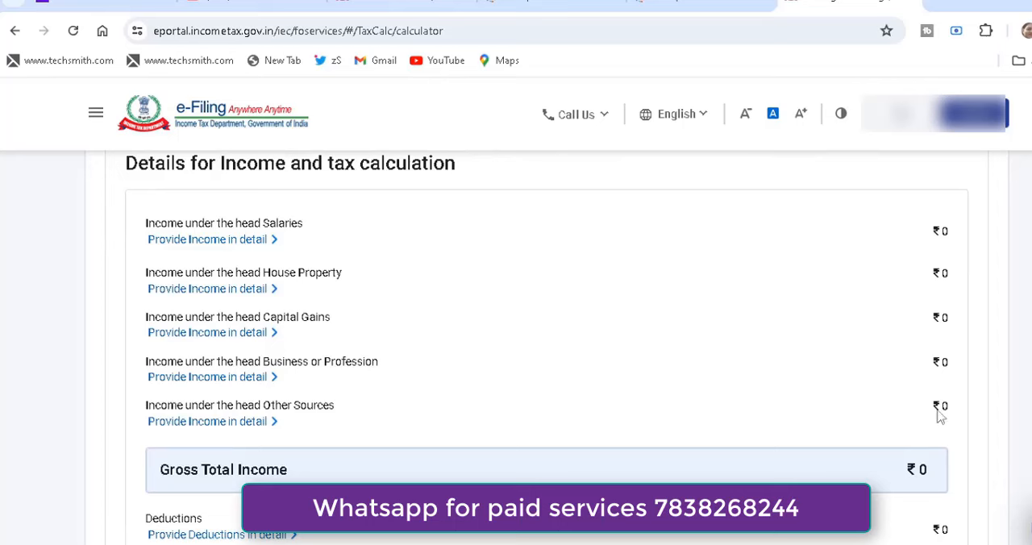
{"action": "scroll", "coordinate": [547, 344], "scroll_direction": "down", "scroll_amount": 1}
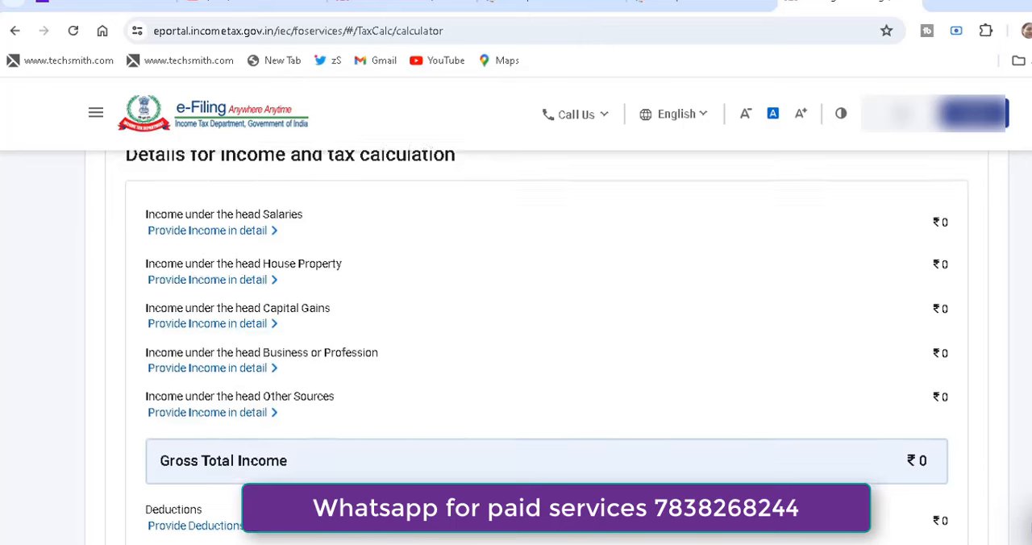
{"action": "scroll", "coordinate": [362, 281], "scroll_direction": "down", "scroll_amount": 3}
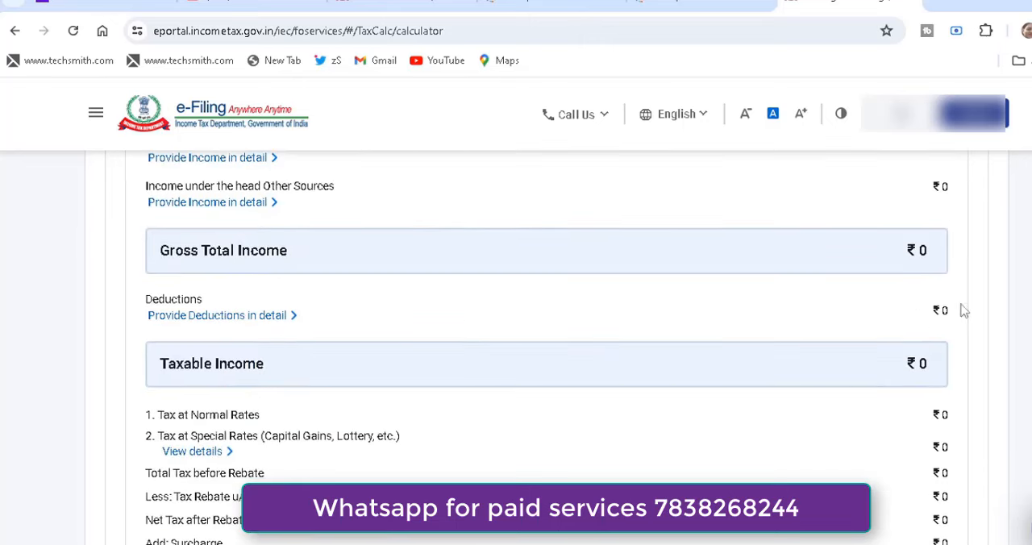
{"action": "scroll", "coordinate": [546, 347], "scroll_direction": "up", "scroll_amount": 10}
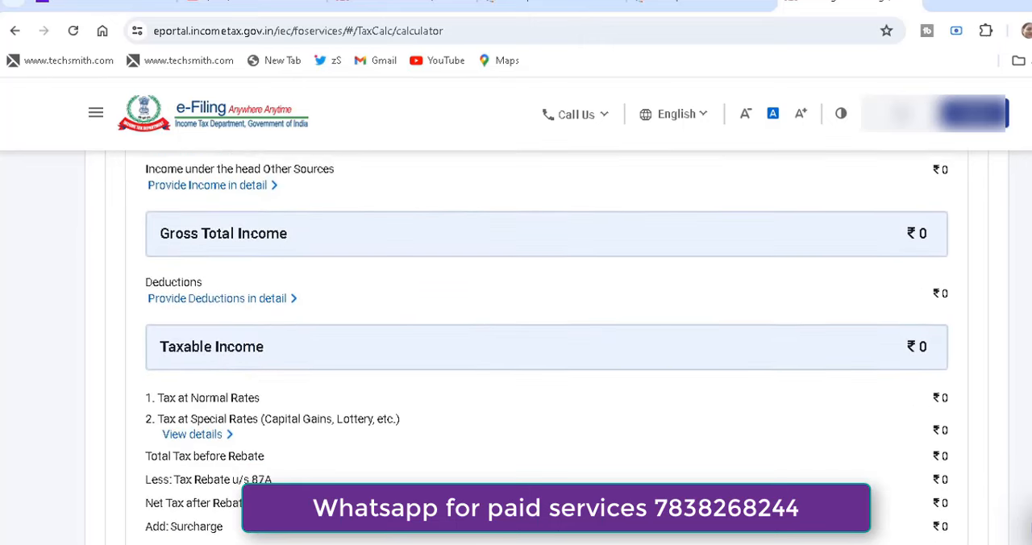
{"action": "scroll", "coordinate": [547, 347], "scroll_direction": "up", "scroll_amount": 1}
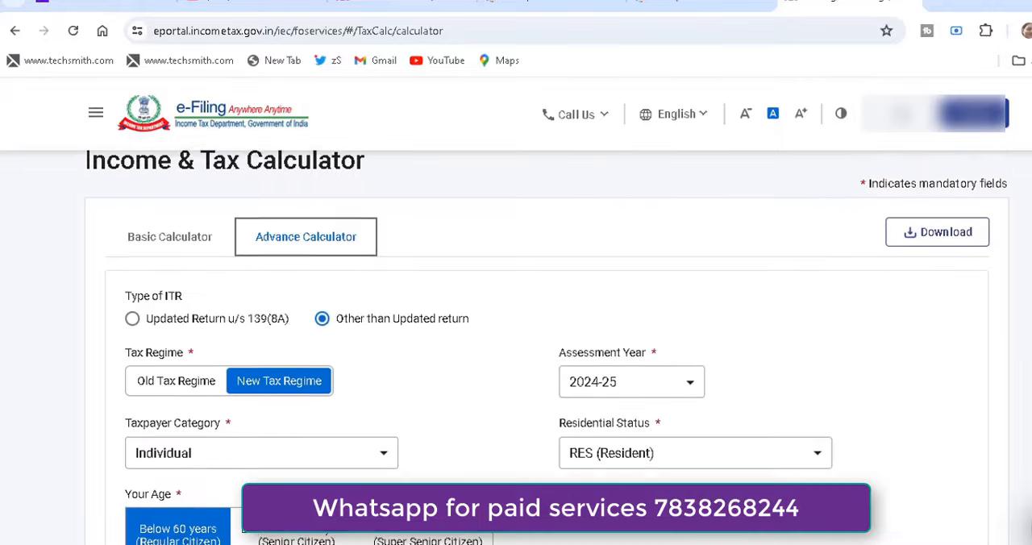
In the basic calculator, enter total deductions of 250000 and a total annual income of 1218918.
{"action": "left_click", "coordinate": [169, 254]}
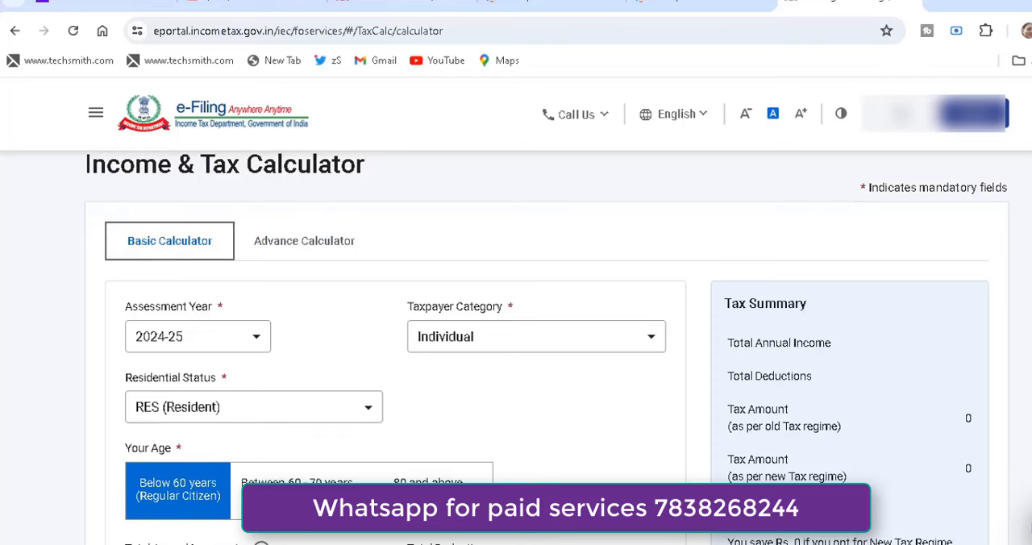
{"action": "scroll", "coordinate": [398, 277], "scroll_direction": "down", "scroll_amount": 4}
{"action": "left_click", "coordinate": [214, 258]}
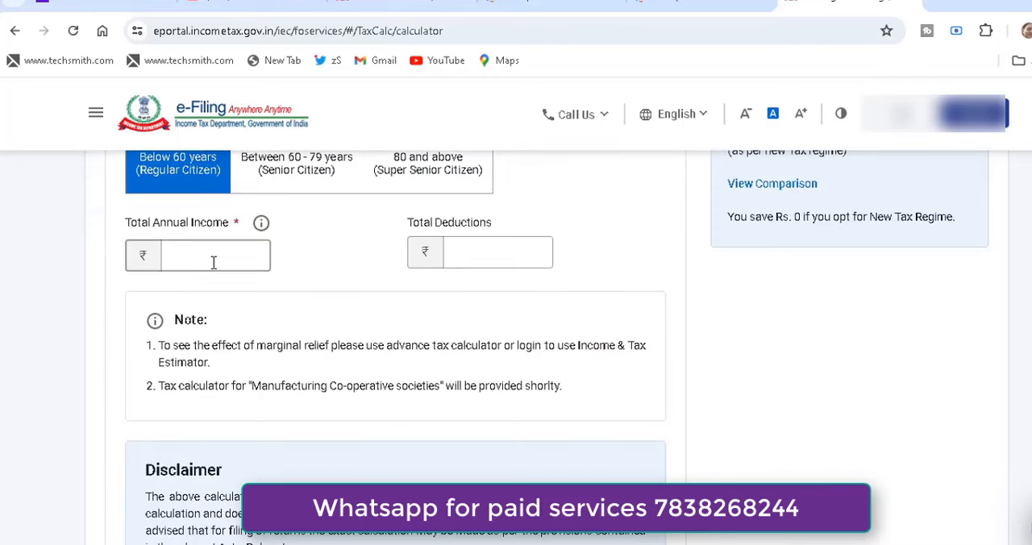
{"action": "left_click", "coordinate": [456, 266]}
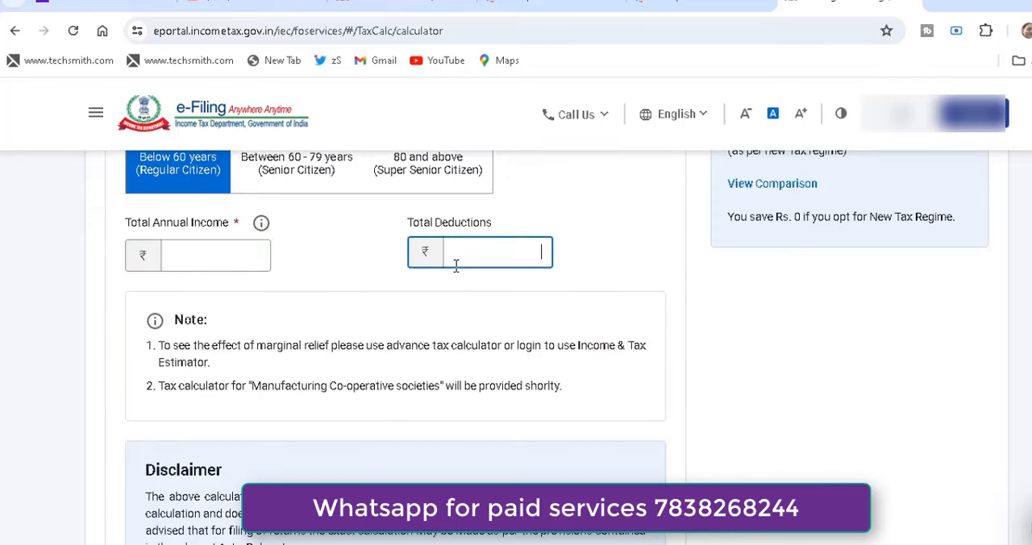
{"action": "type", "text": "250000"}
{"action": "left_click", "coordinate": [243, 256]}
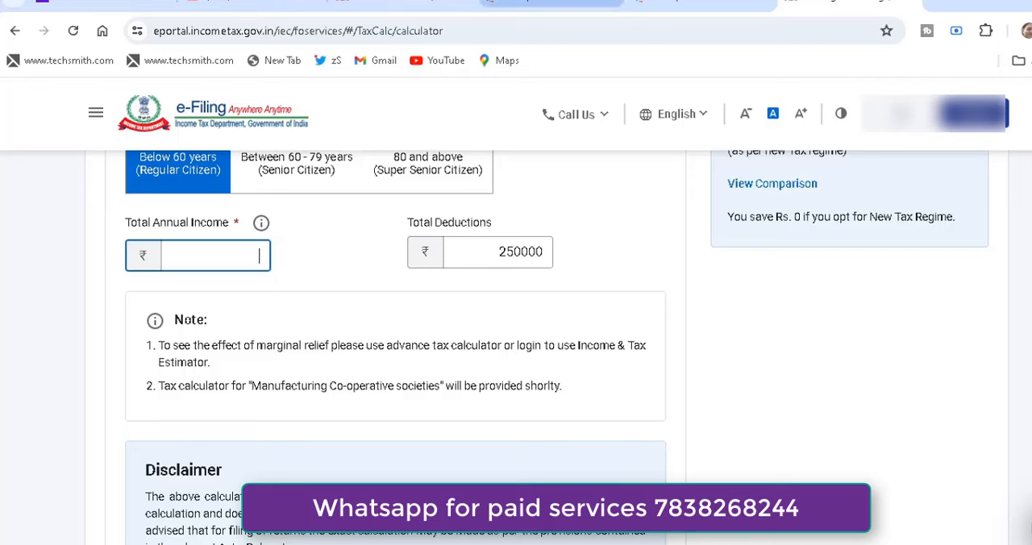
{"action": "left_click", "coordinate": [557, 4]}
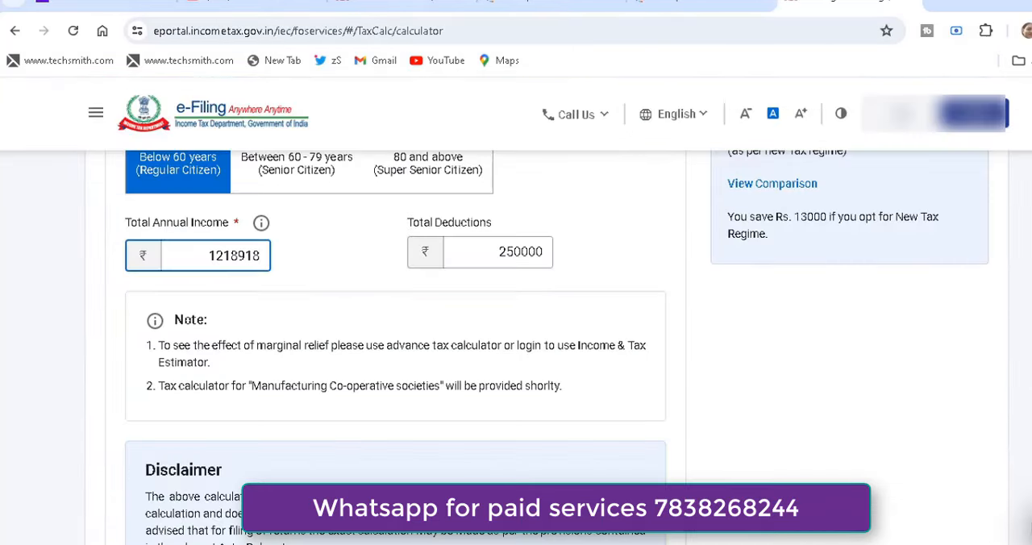
Clear the total deductions amount in the basic calculator.
{"action": "scroll", "coordinate": [517, 347], "scroll_direction": "up", "scroll_amount": 3}
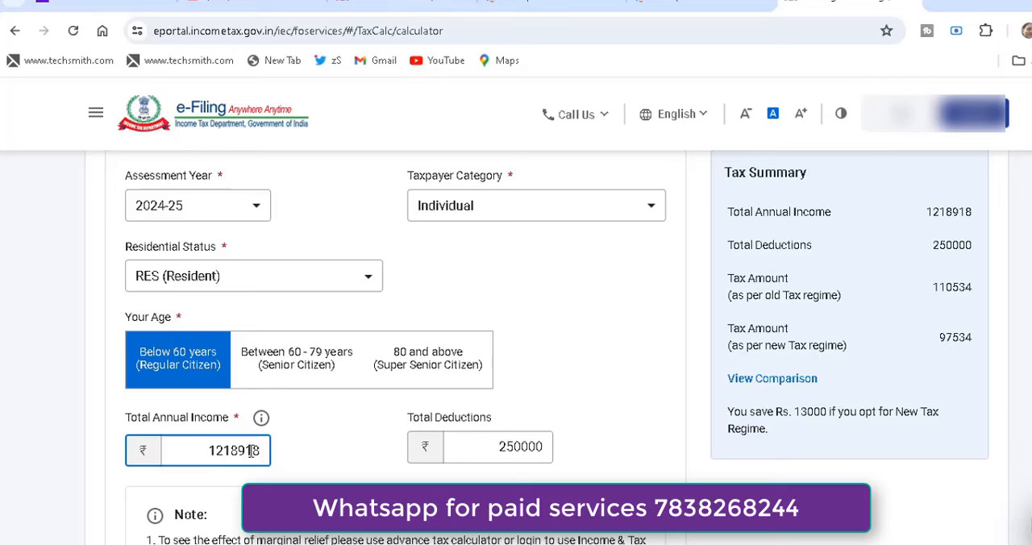
{"action": "left_click", "coordinate": [498, 447]}
{"action": "key", "text": "Delete"}
{"action": "key", "text": "Delete"}
{"action": "key", "text": "Delete"}
{"action": "key", "text": "Delete"}
{"action": "key", "text": "Delete"}
{"action": "key", "text": "Delete"}
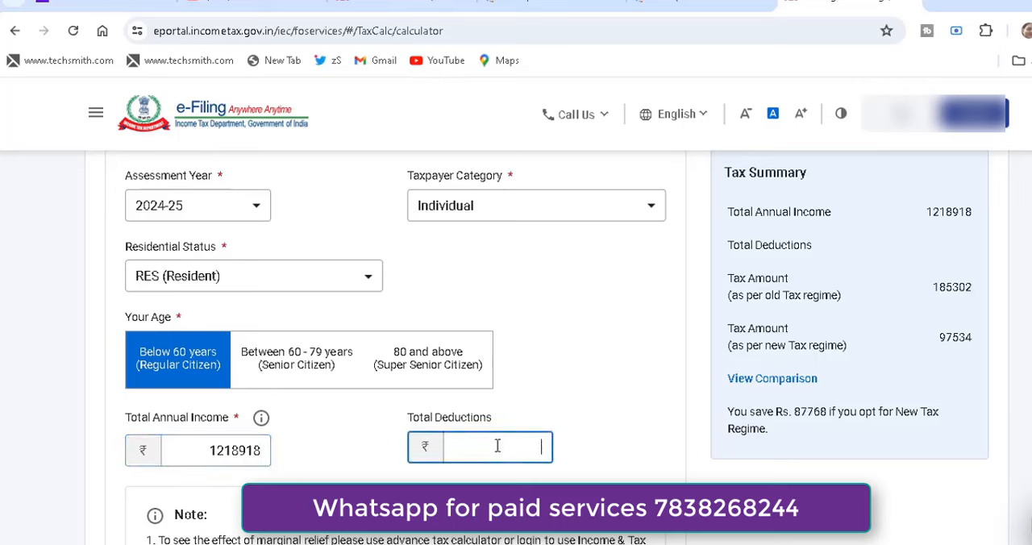
Change the total annual income in the basic calculator to 1168918.
{"action": "left_click", "coordinate": [231, 454]}
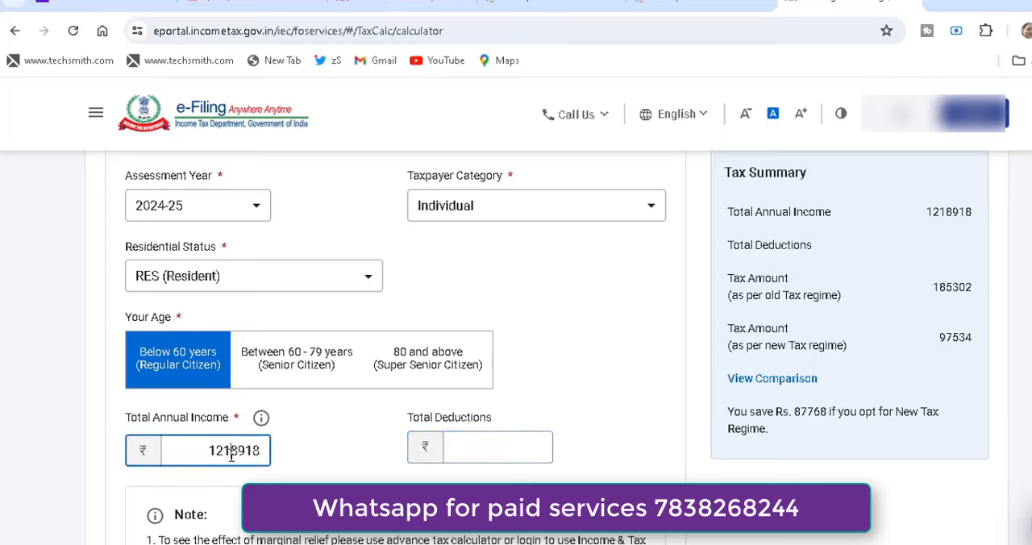
{"action": "key", "text": "BackSpace"}
{"action": "key", "text": "BackSpace"}
{"action": "type", "text": "16"}
{"action": "left_click", "coordinate": [319, 450]}
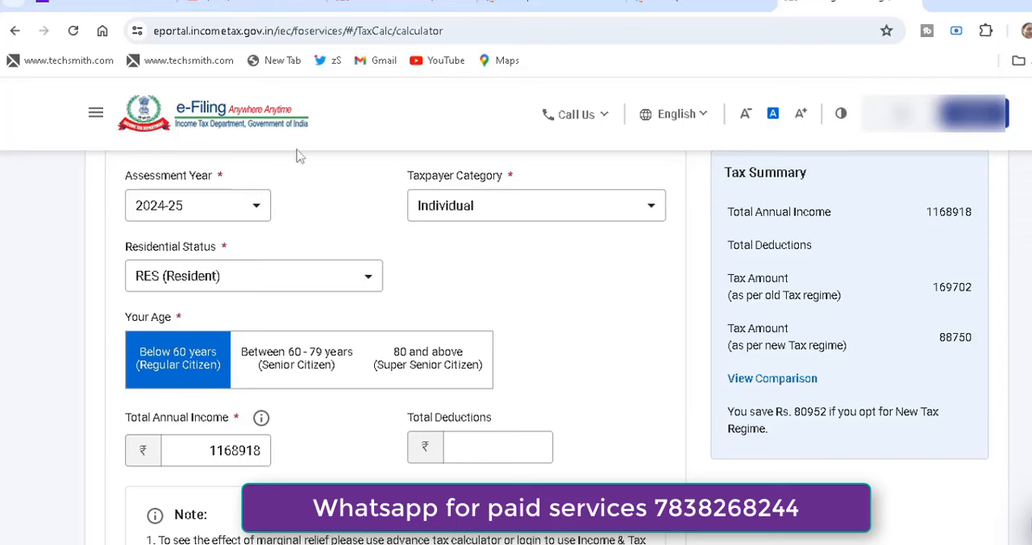
On the Income Tax Return filing page, select assessment year 2024-25 (Current A.Y.) and the Online mode of filing.
{"action": "left_click", "coordinate": [207, 361]}
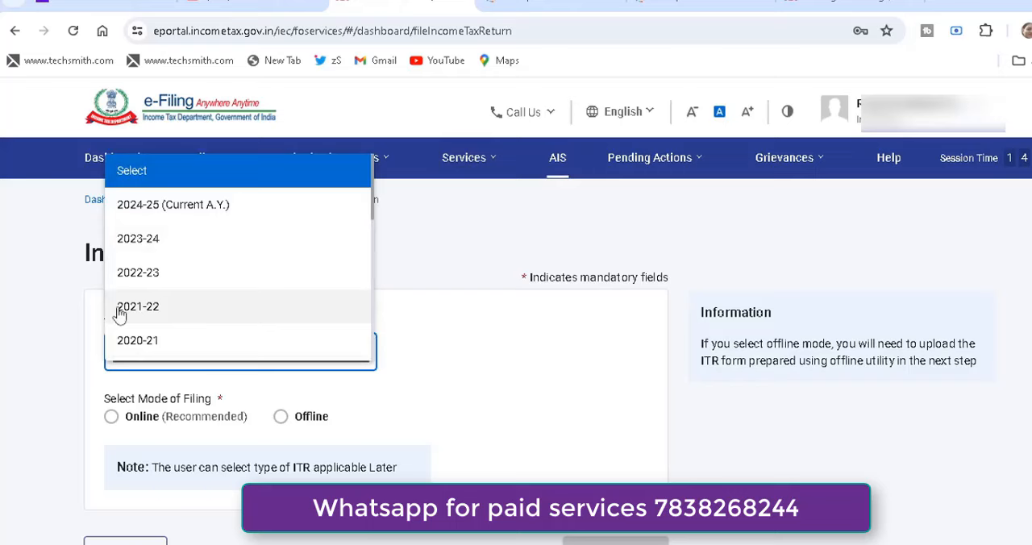
{"action": "left_click", "coordinate": [133, 212]}
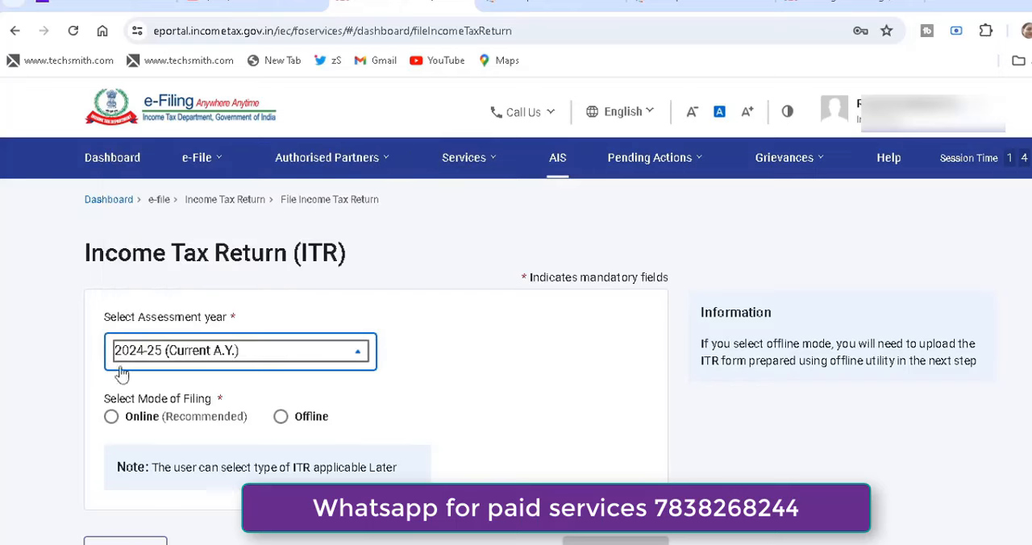
{"action": "left_click", "coordinate": [112, 422]}
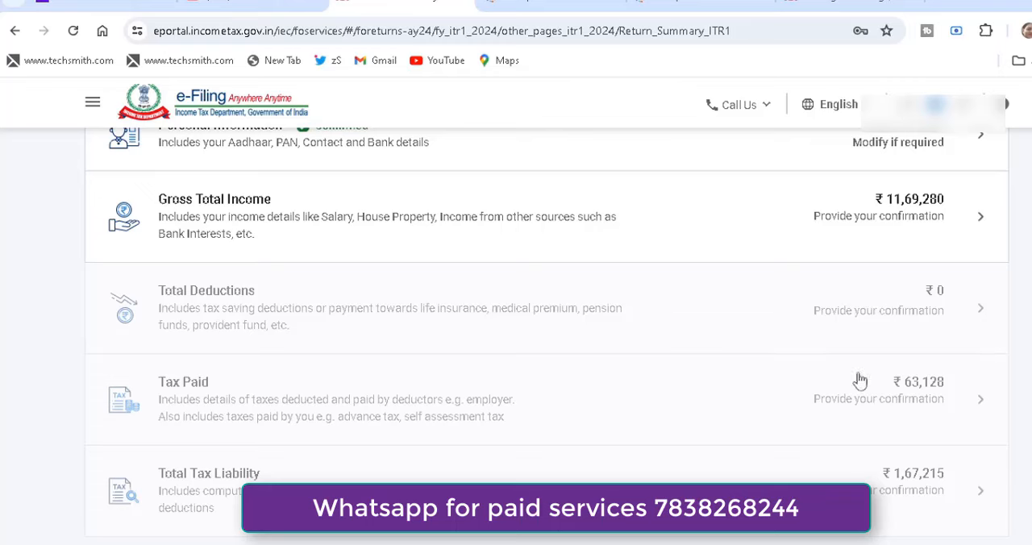
Open Gross Total Income in the ITR-1 return summary and continue past the salary exemption questions without answering them.
{"action": "left_click", "coordinate": [407, 210]}
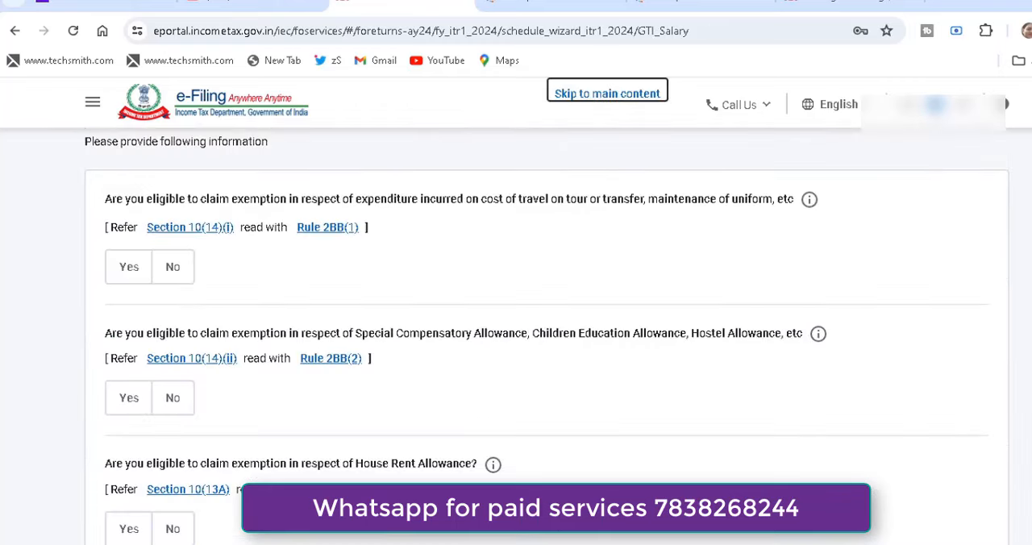
{"action": "scroll", "coordinate": [407, 210], "scroll_direction": "down", "scroll_amount": 5}
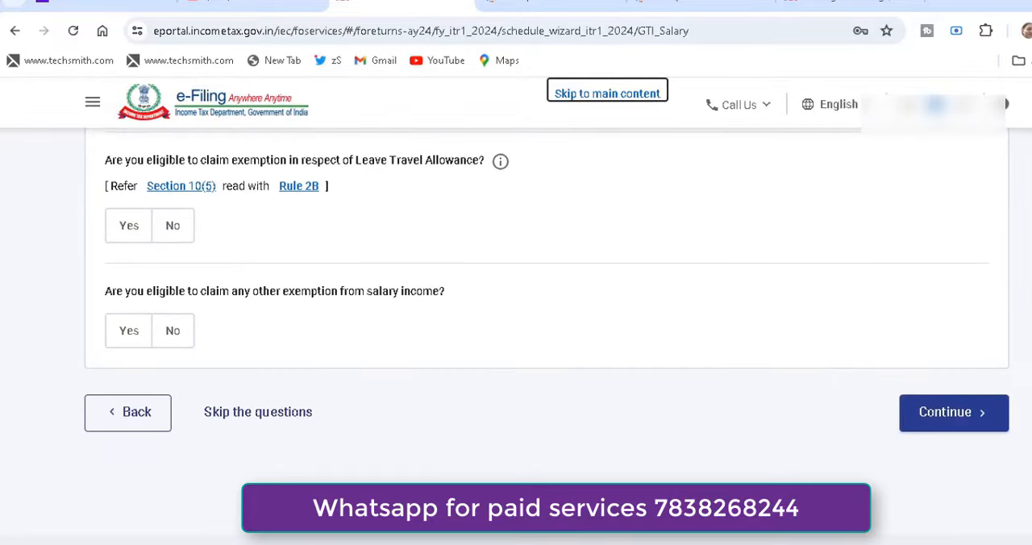
{"action": "left_click", "coordinate": [939, 418]}
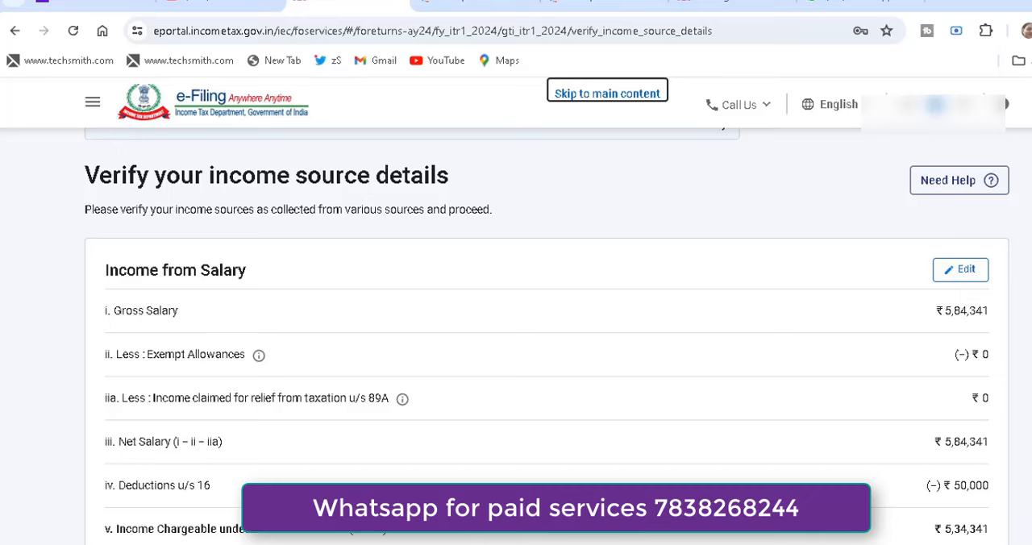
Open the breakup details for Income from House Property and set the property type to Self Occupied.
{"action": "scroll", "coordinate": [933, 218], "scroll_direction": "down", "scroll_amount": 3}
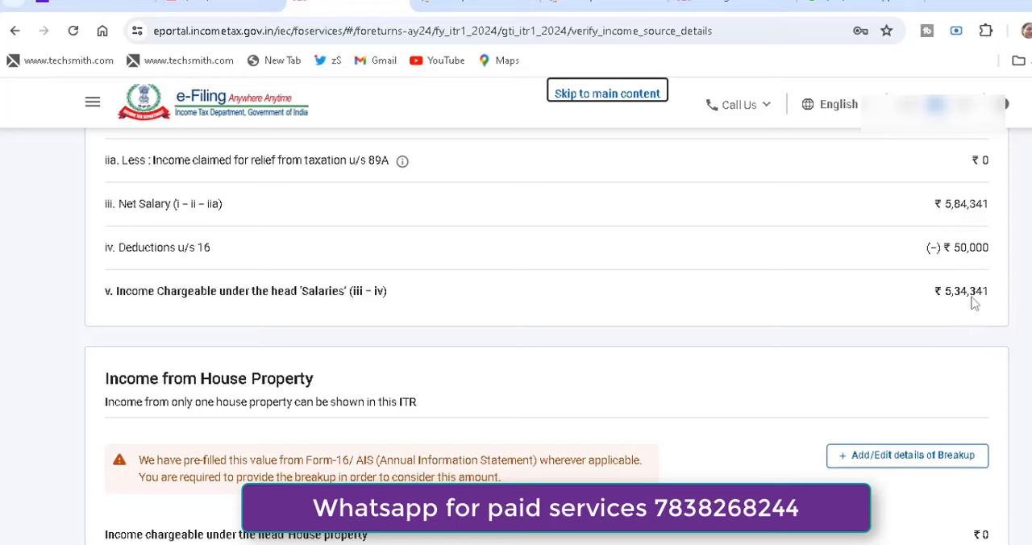
{"action": "scroll", "coordinate": [547, 333], "scroll_direction": "down", "scroll_amount": 3}
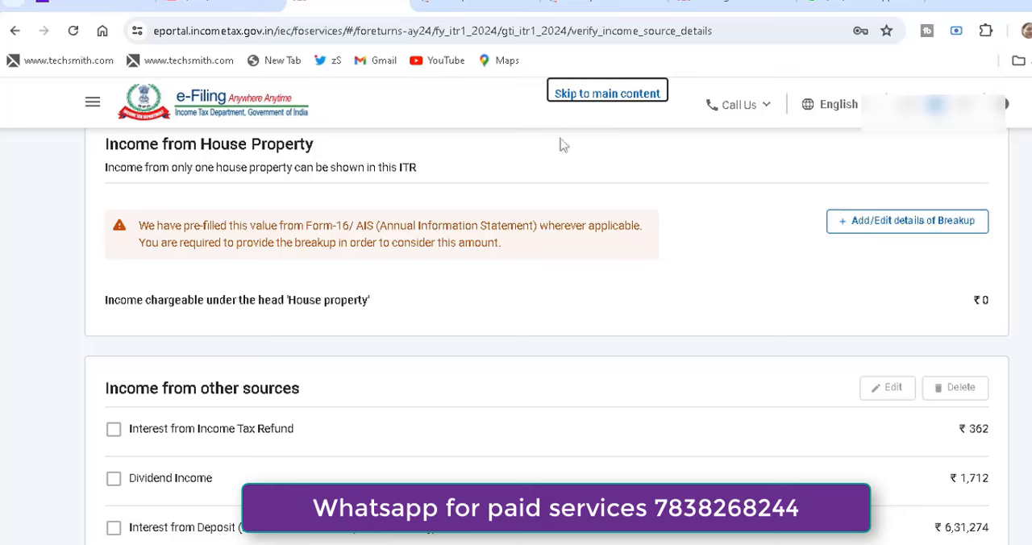
{"action": "left_click", "coordinate": [906, 226]}
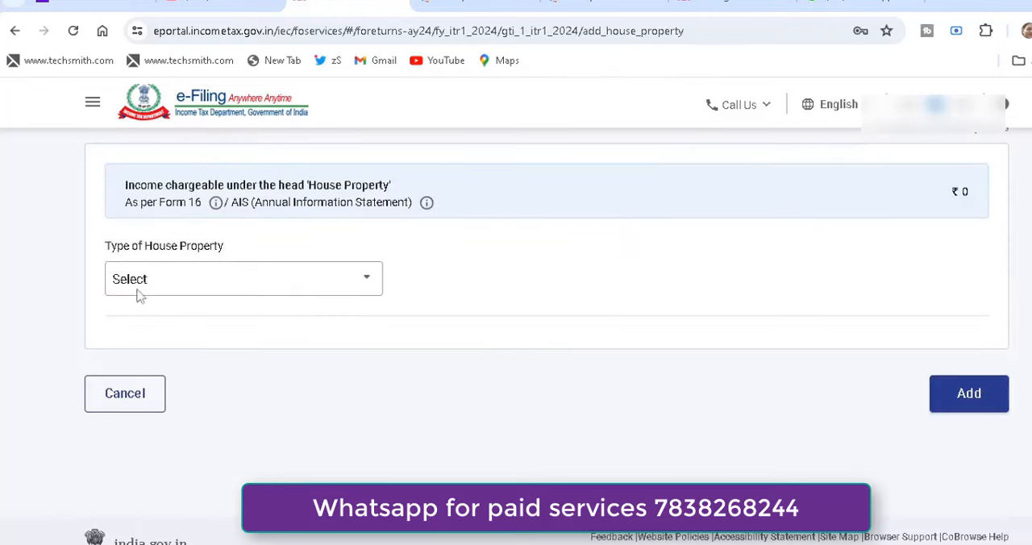
{"action": "left_click", "coordinate": [268, 279]}
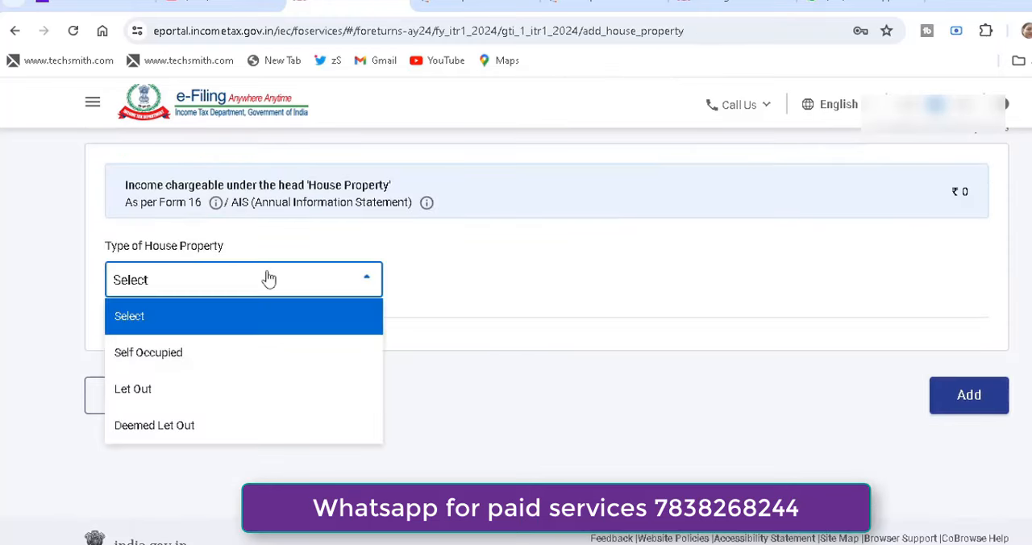
{"action": "left_click", "coordinate": [225, 363]}
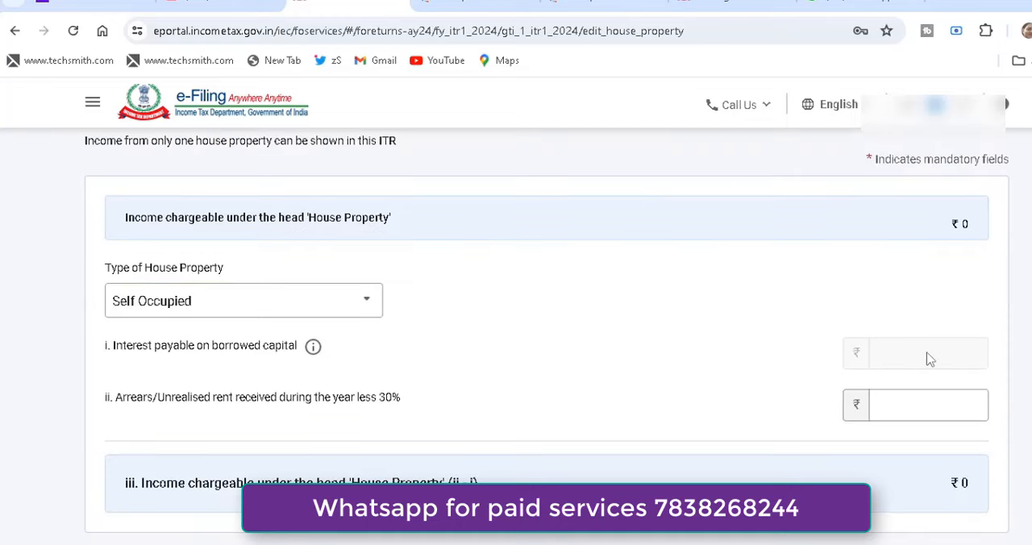
Change the house property type to Let Out and enter a gross rent of 1,00,000 for the year.
{"action": "left_click", "coordinate": [365, 300]}
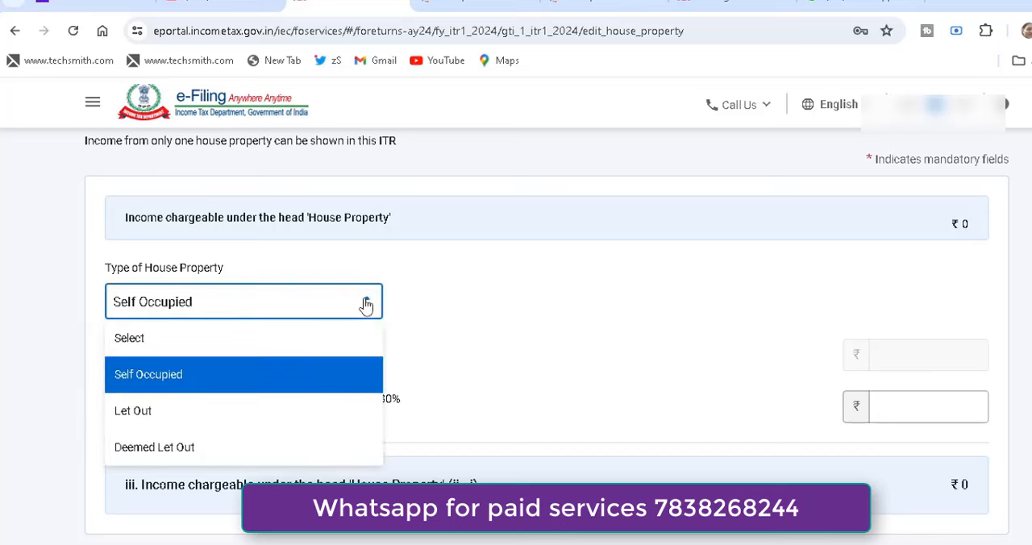
{"action": "left_click", "coordinate": [305, 417]}
{"action": "left_click", "coordinate": [892, 347]}
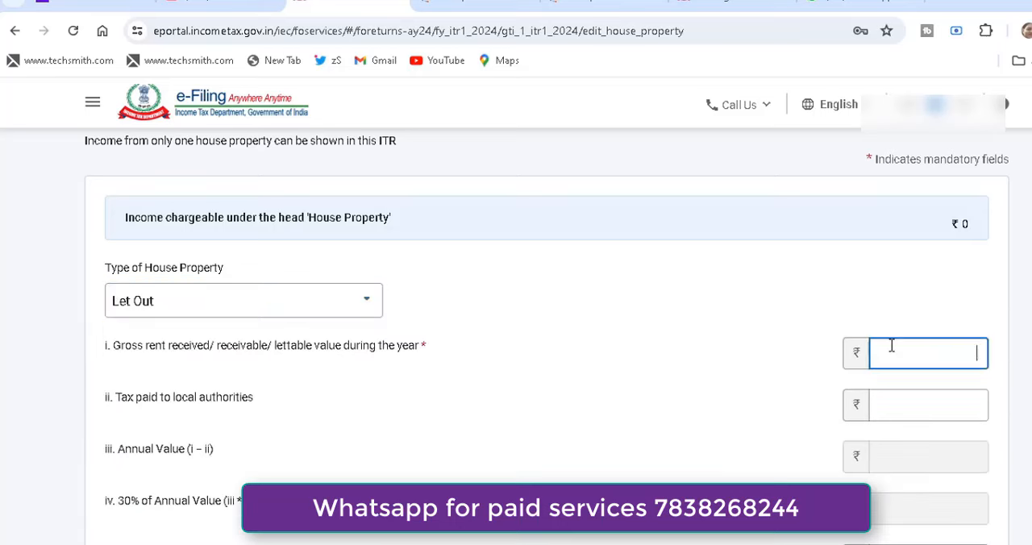
{"action": "type", "text": "1,00,00"}
{"action": "type", "text": "0"}
{"action": "left_click", "coordinate": [753, 401]}
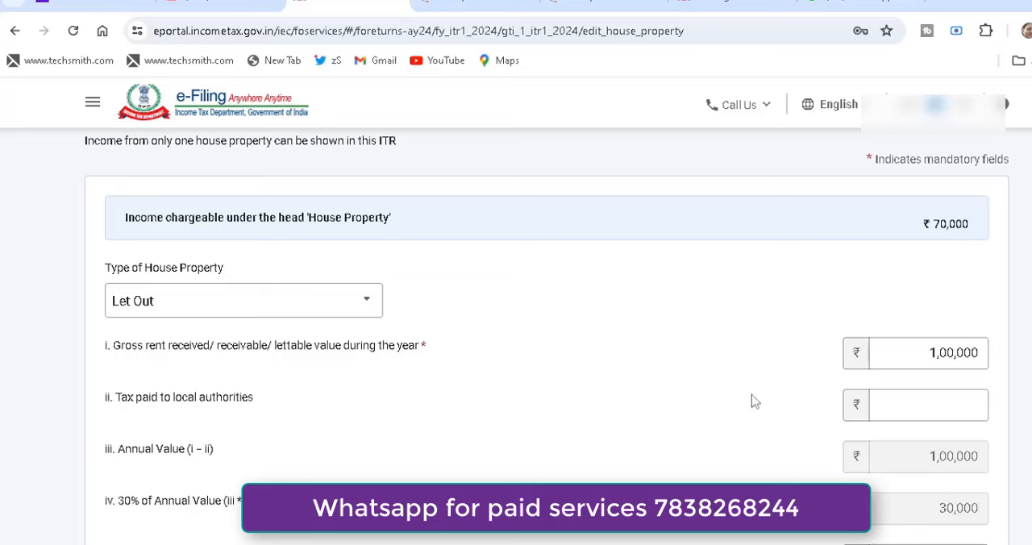
Enter 74,000 as interest payable on borrowed capital for the let-out house property and save the property details.
{"action": "scroll", "coordinate": [516, 339], "scroll_direction": "down", "scroll_amount": 2}
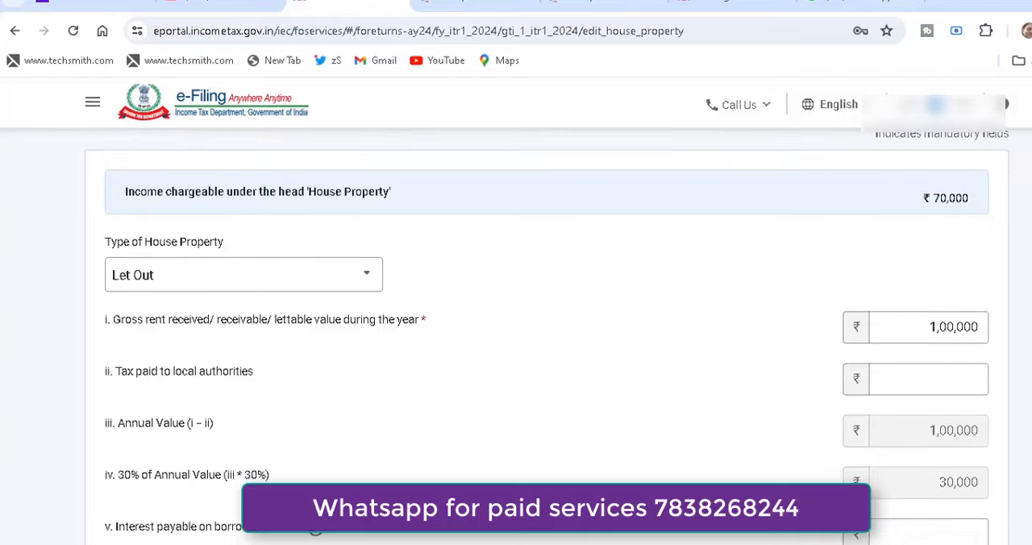
{"action": "left_click", "coordinate": [926, 404]}
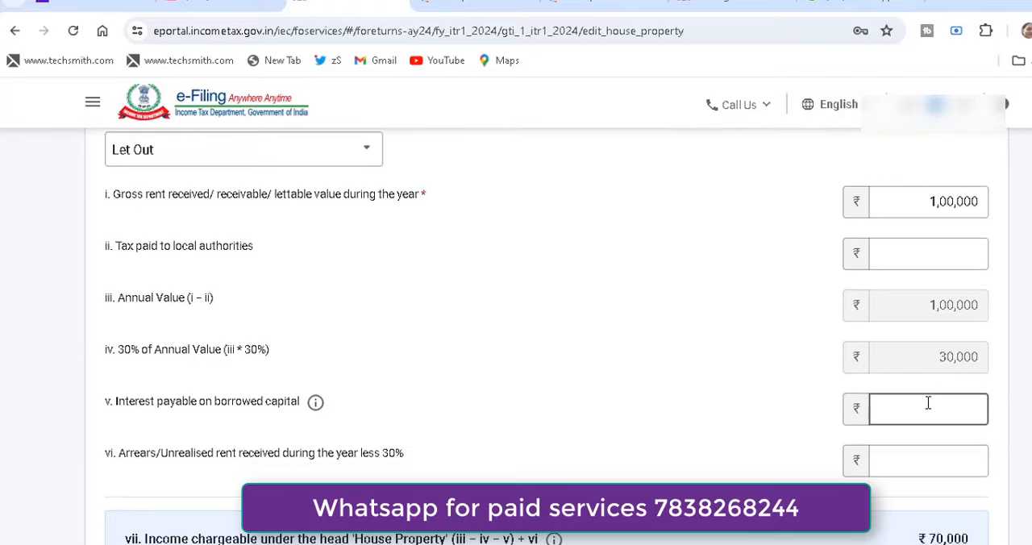
{"action": "type", "text": "74000"}
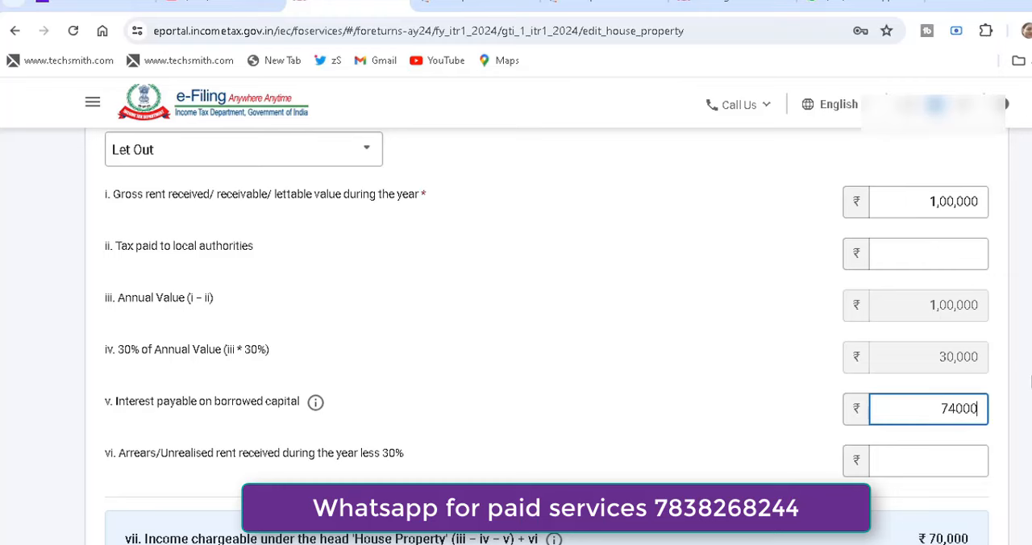
{"action": "scroll", "coordinate": [1030, 384], "scroll_direction": "down", "scroll_amount": 3}
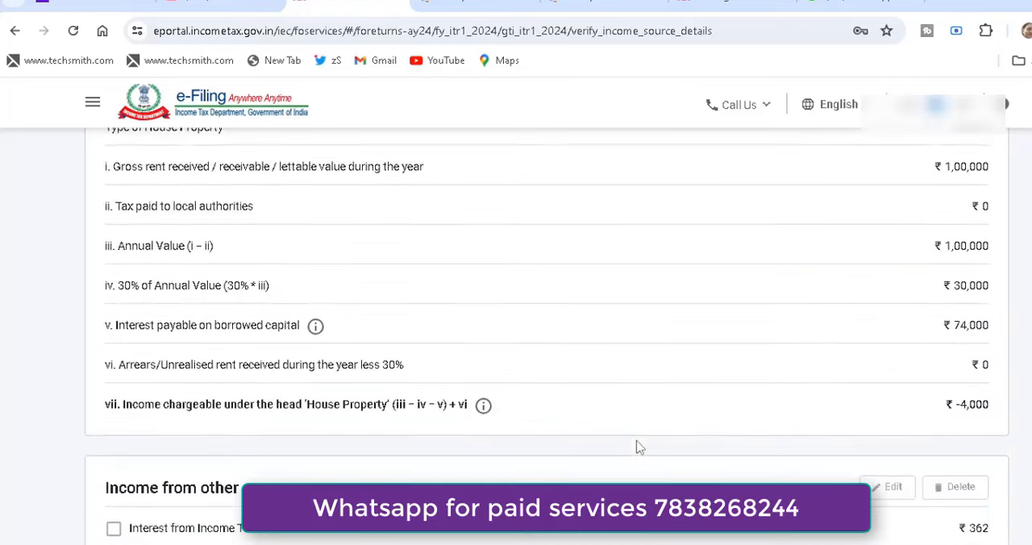
{"action": "scroll", "coordinate": [638, 446], "scroll_direction": "down", "scroll_amount": 3}
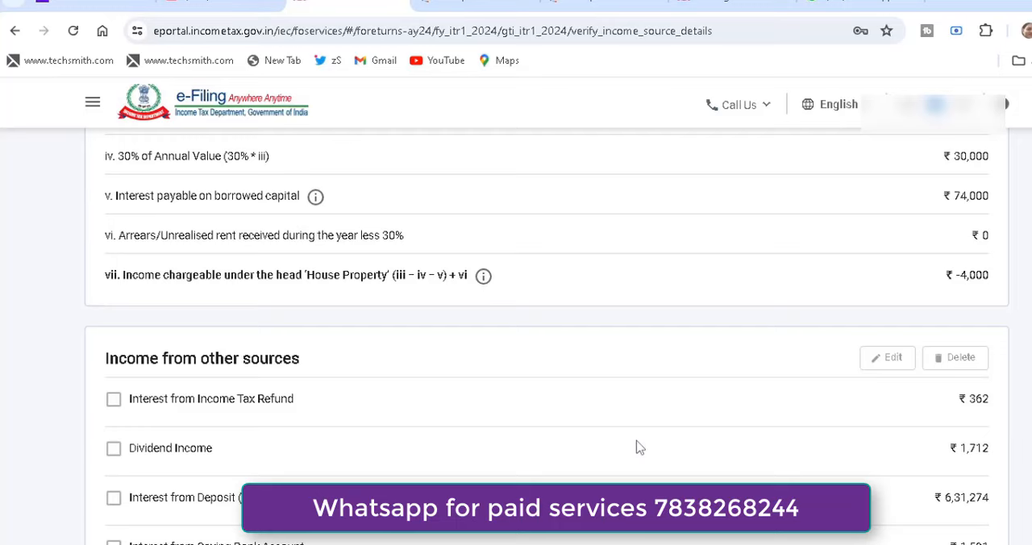
Review the entries under Income from other sources and the Gross Total Income on the income source details page.
{"action": "scroll", "coordinate": [637, 446], "scroll_direction": "down", "scroll_amount": 3}
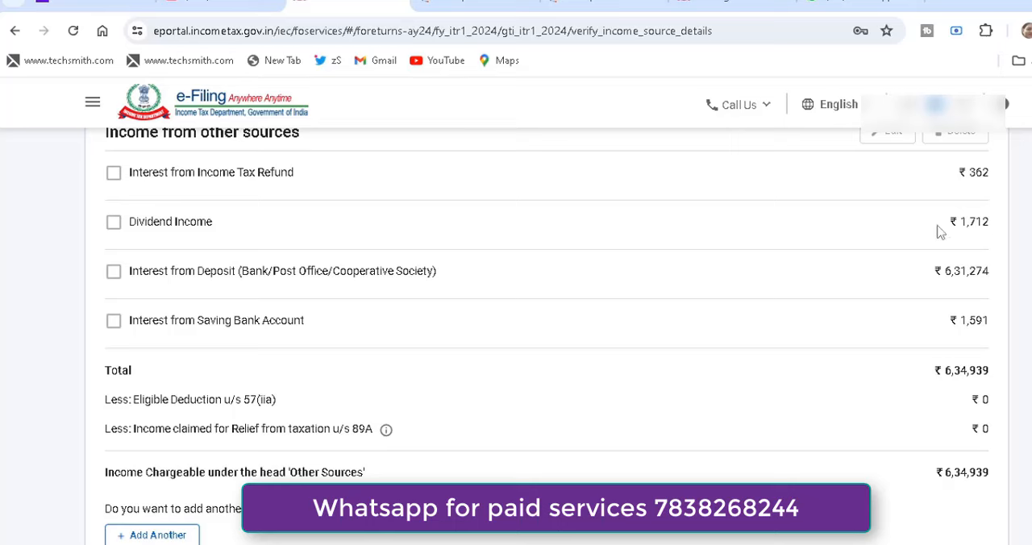
{"action": "left_click", "coordinate": [114, 223]}
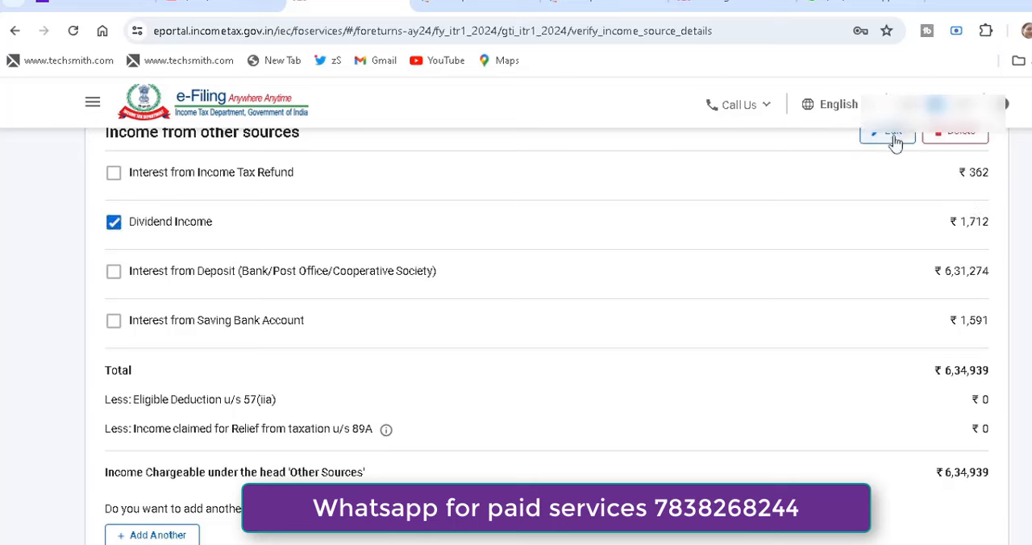
{"action": "left_click", "coordinate": [114, 229]}
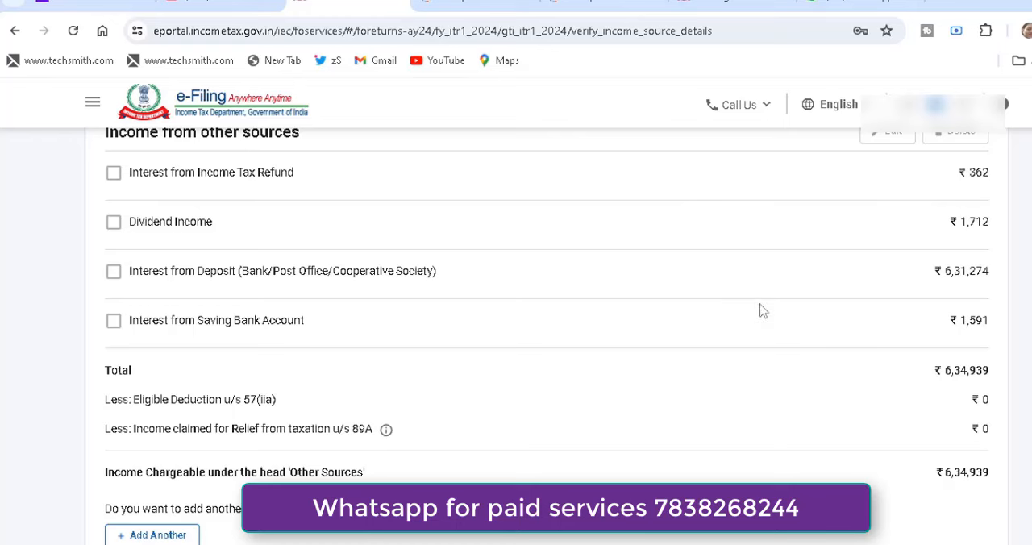
{"action": "scroll", "coordinate": [968, 346], "scroll_direction": "down", "scroll_amount": 1}
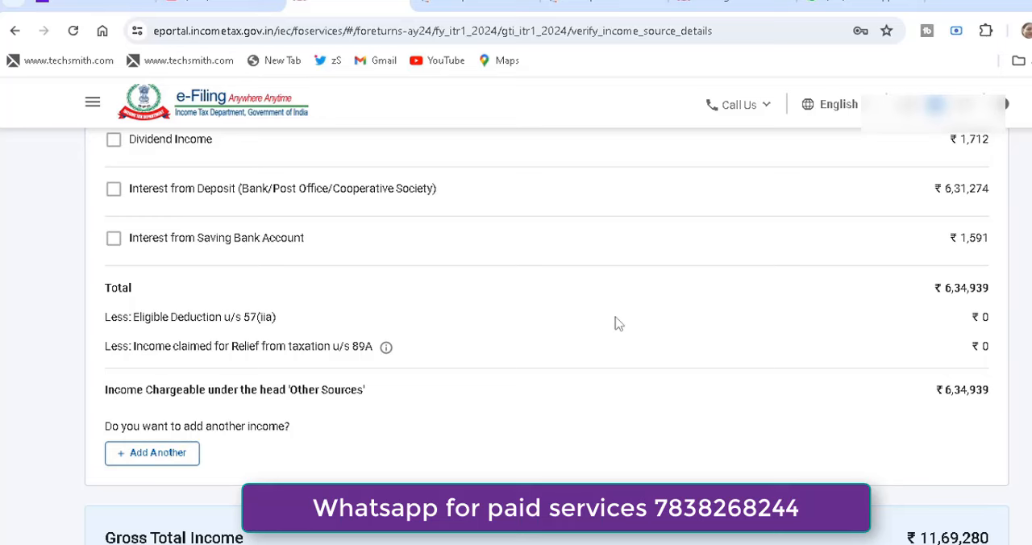
{"action": "scroll", "coordinate": [971, 246], "scroll_direction": "down", "scroll_amount": 2}
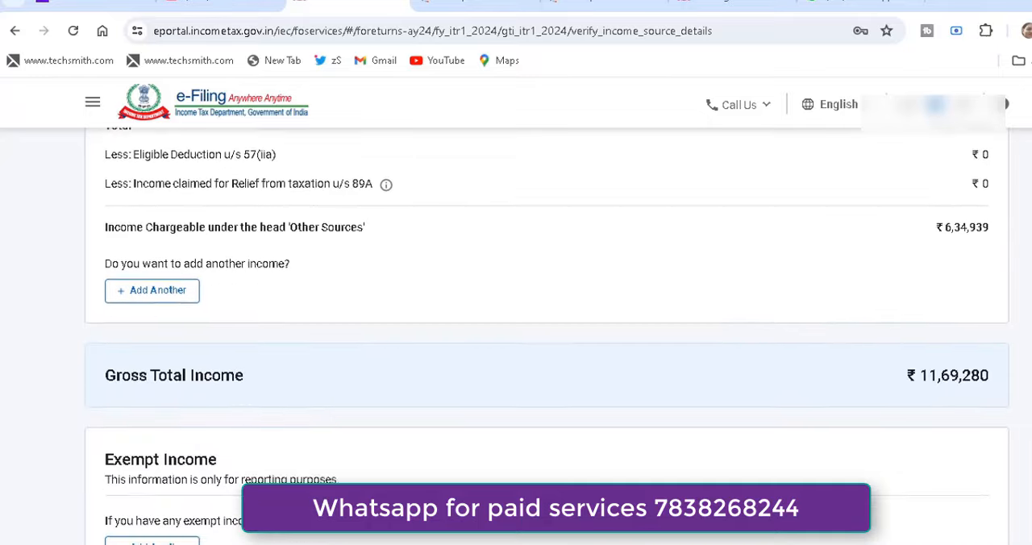
{"action": "scroll", "coordinate": [148, 441], "scroll_direction": "down", "scroll_amount": 2}
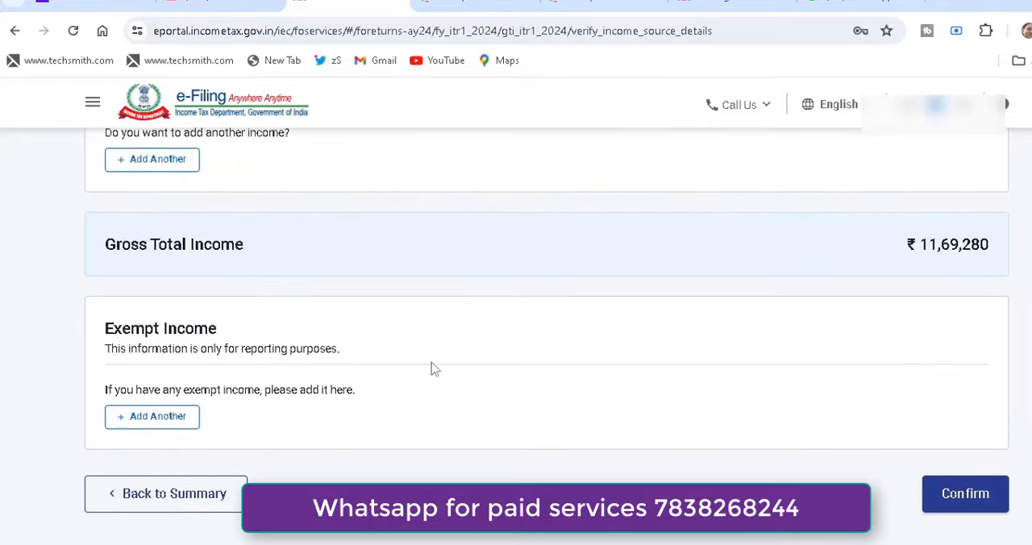
{"action": "left_click", "coordinate": [182, 418]}
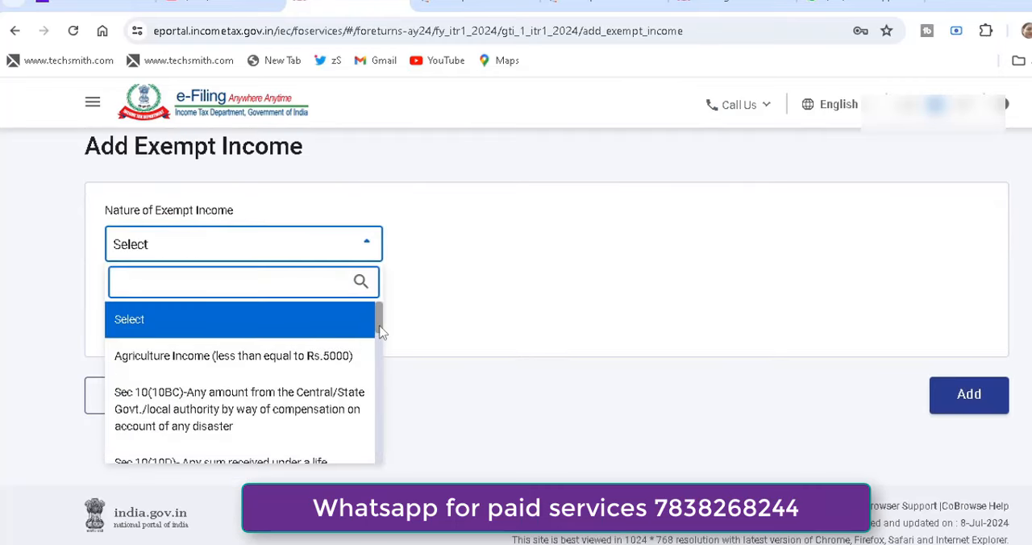
{"action": "left_click_drag", "start_coordinate": [382, 333], "coordinate": [380, 362]}
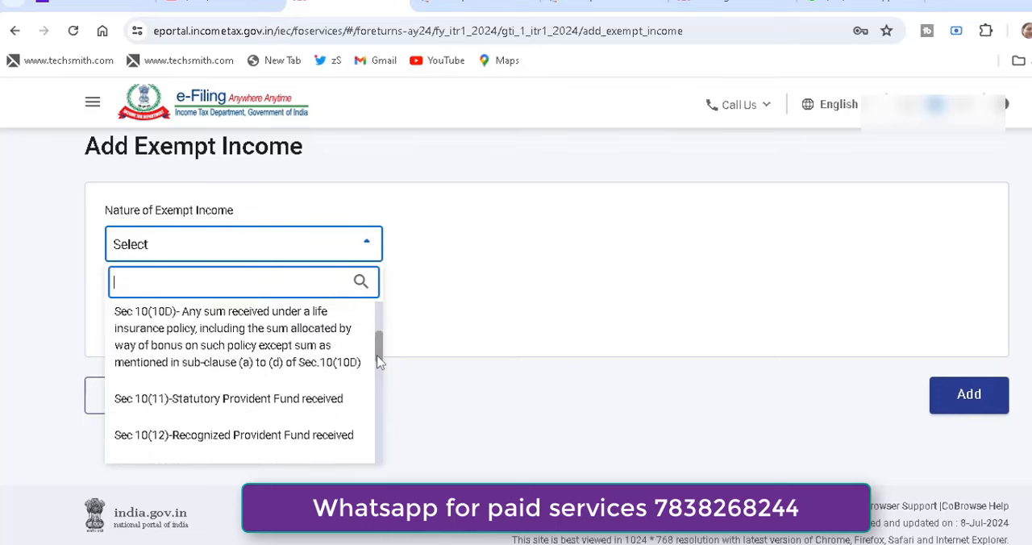
{"action": "left_click_drag", "start_coordinate": [380, 362], "coordinate": [380, 456]}
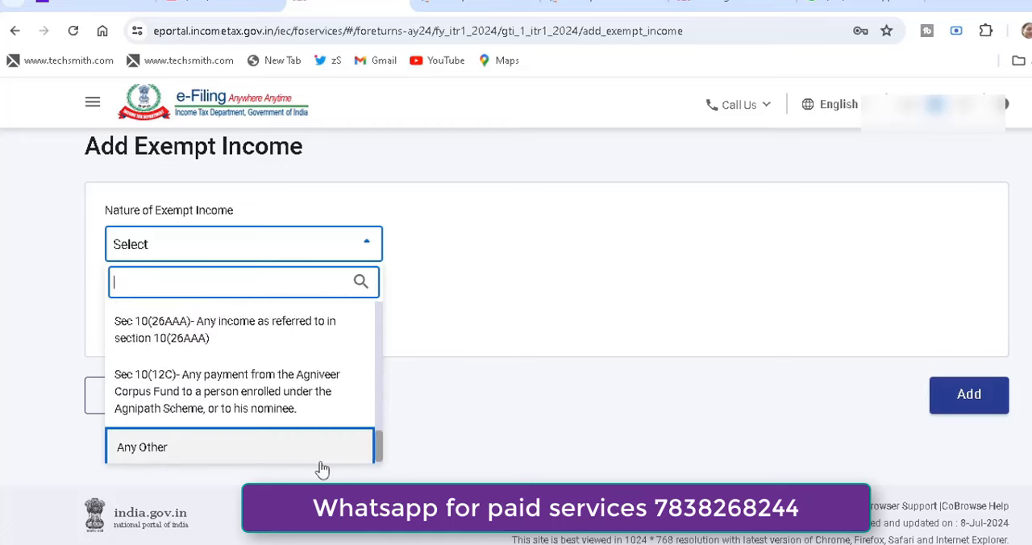
{"action": "left_click", "coordinate": [322, 464]}
{"action": "left_click", "coordinate": [577, 280]}
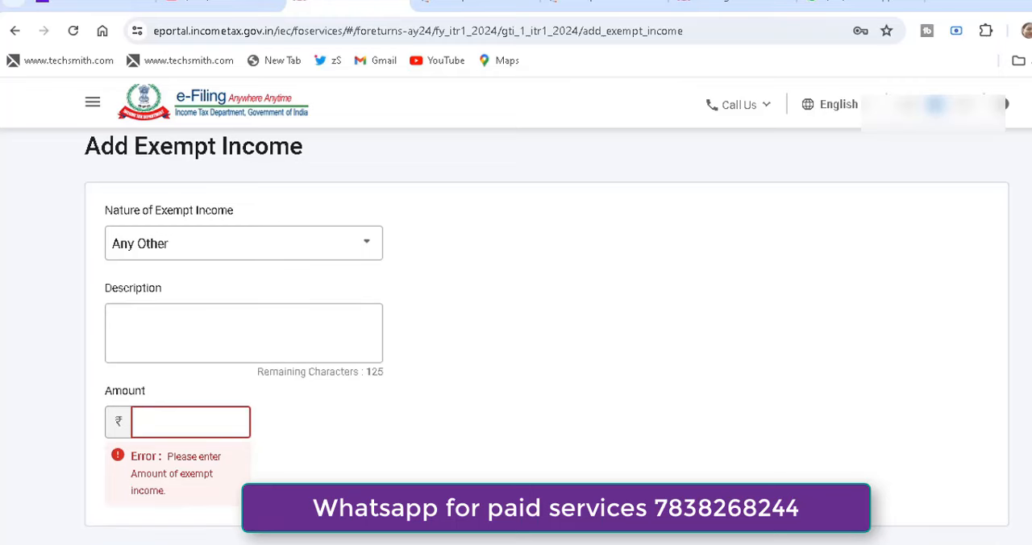
{"action": "scroll", "coordinate": [546, 339], "scroll_direction": "down", "scroll_amount": 1}
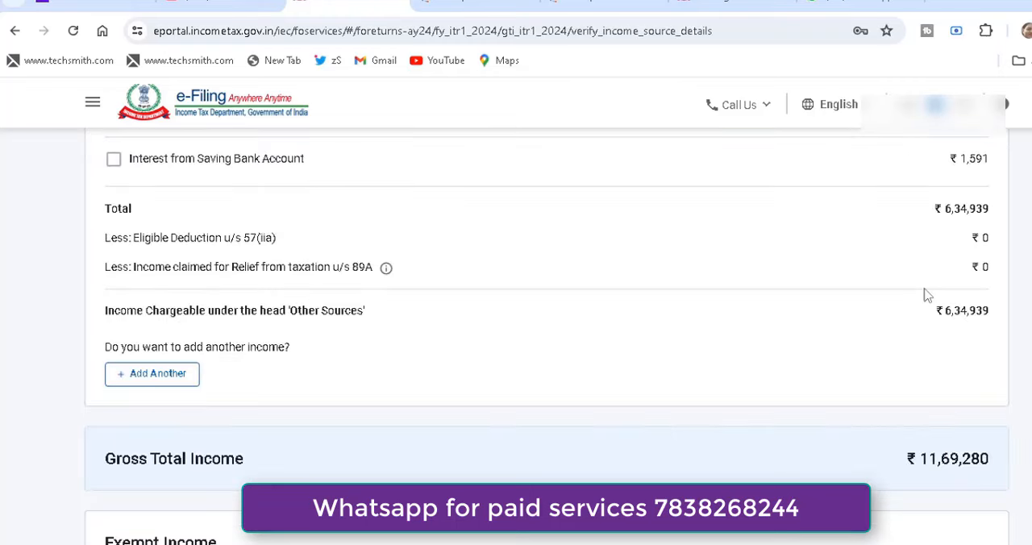
Confirm the Gross Total Income details and the Total Deductions section of the ITR-1 return summary.
{"action": "scroll", "coordinate": [928, 296], "scroll_direction": "down", "scroll_amount": 3}
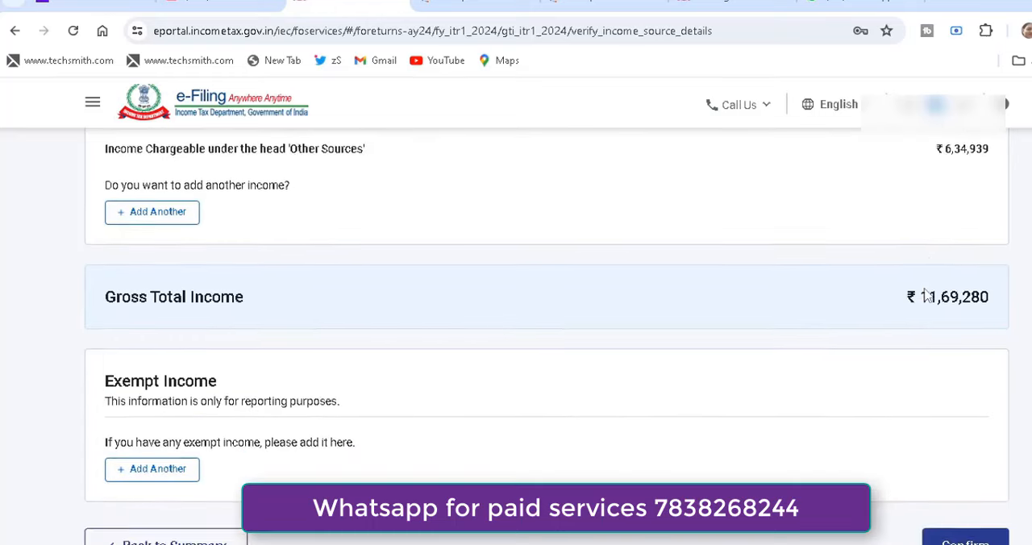
{"action": "left_click", "coordinate": [968, 459]}
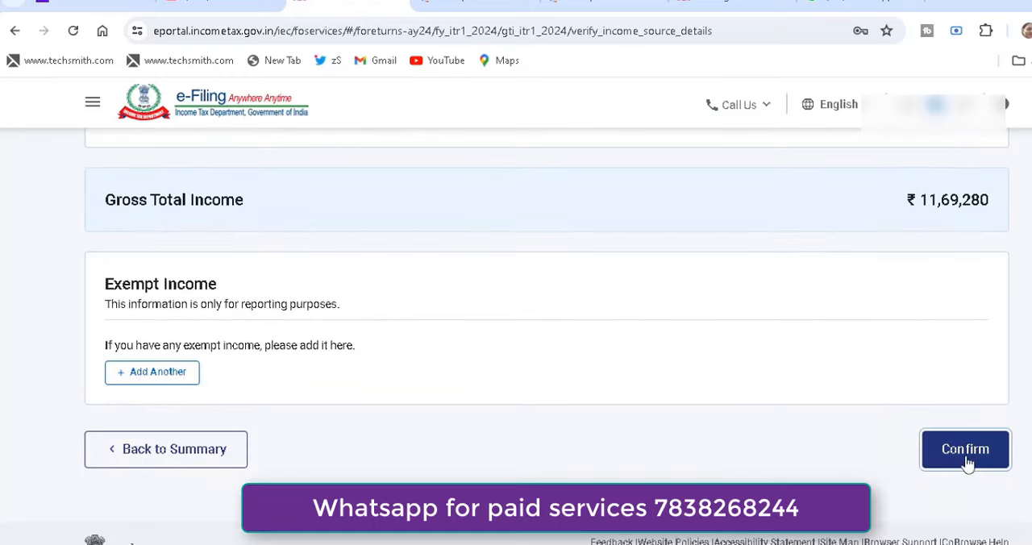
{"action": "scroll", "coordinate": [967, 465], "scroll_direction": "down", "scroll_amount": 1}
{"action": "scroll", "coordinate": [968, 464], "scroll_direction": "down", "scroll_amount": 1}
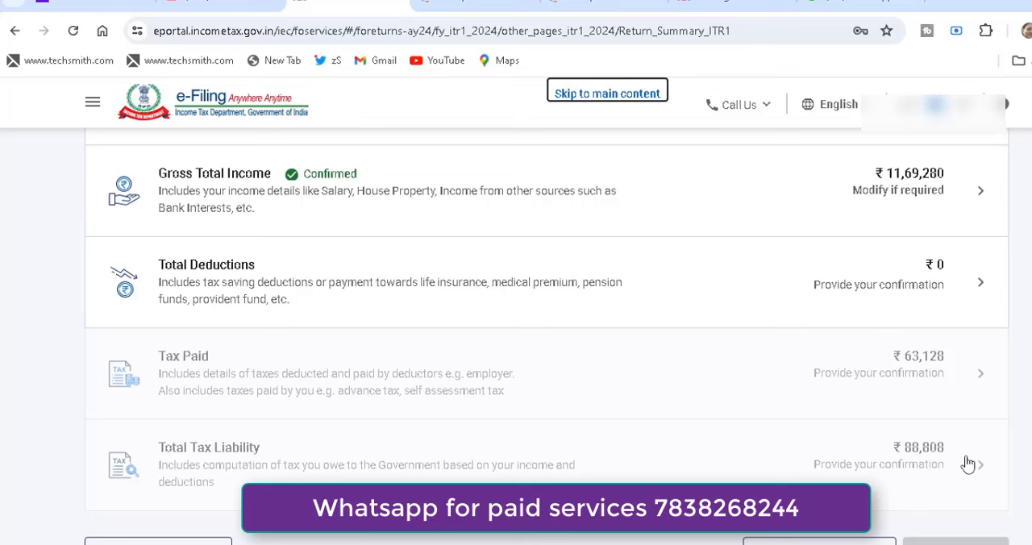
{"action": "left_click", "coordinate": [588, 290]}
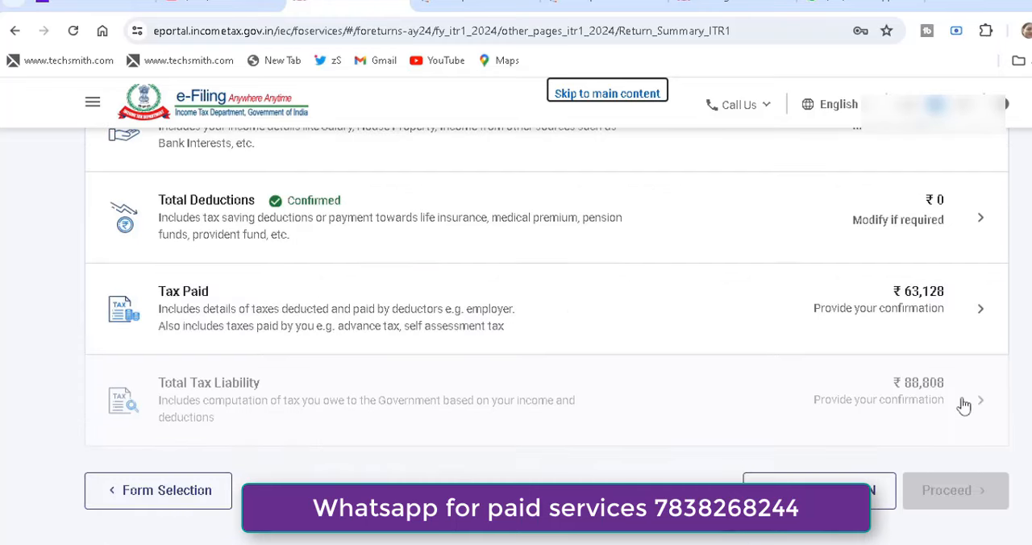
Open the Tax Paid section, check the TDS details for income other than salary, and confirm the section.
{"action": "left_click", "coordinate": [581, 313]}
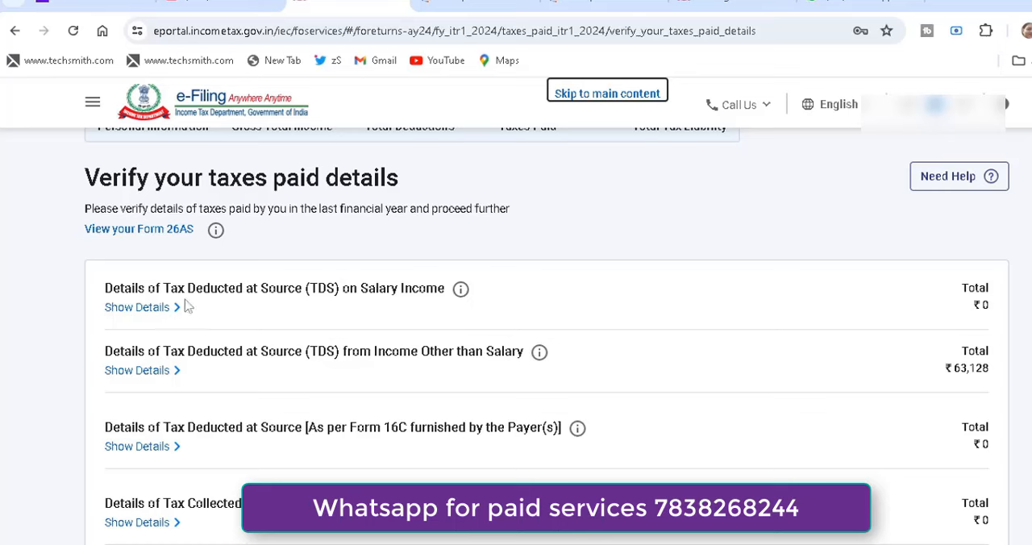
{"action": "scroll", "coordinate": [520, 315], "scroll_direction": "down", "scroll_amount": 1}
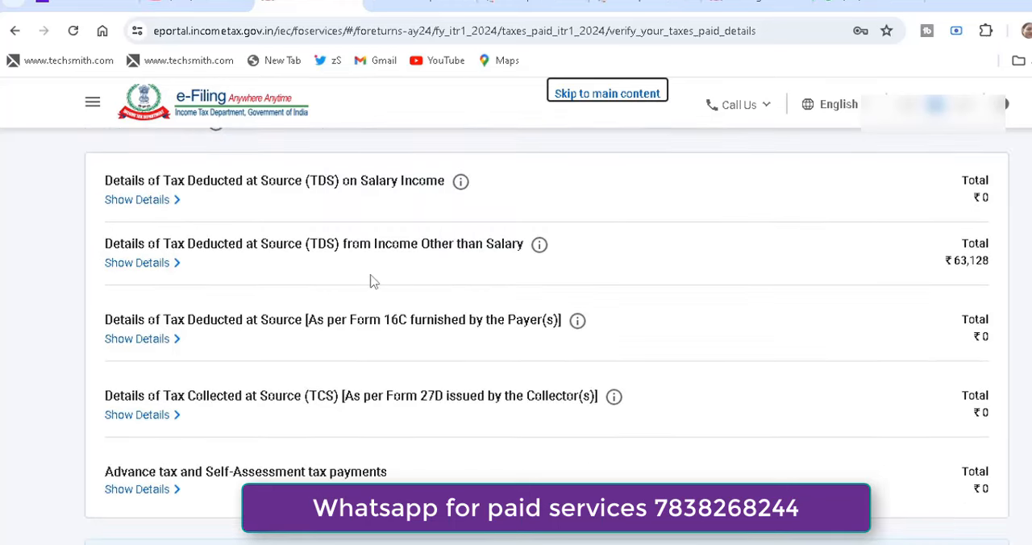
{"action": "left_click", "coordinate": [142, 263]}
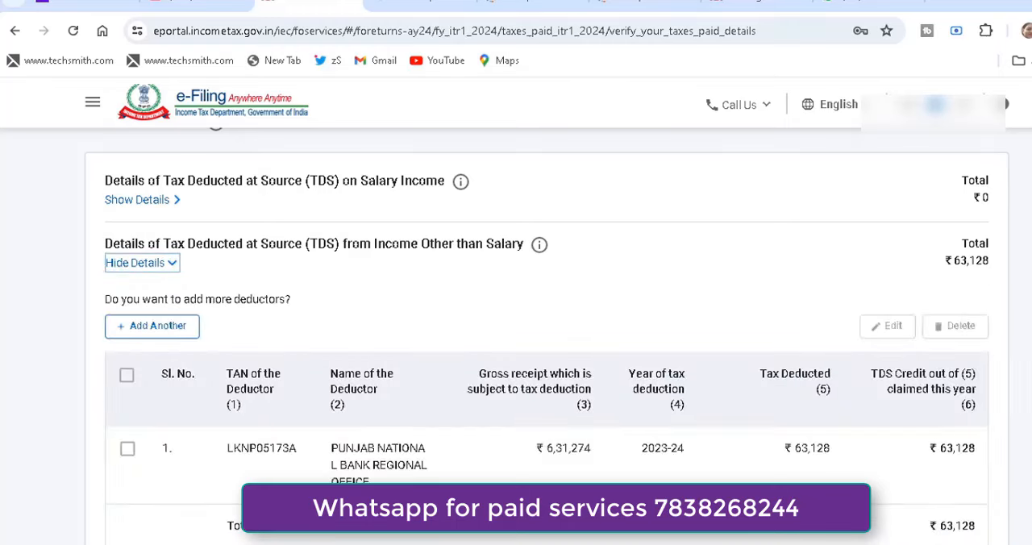
{"action": "scroll", "coordinate": [546, 339], "scroll_direction": "down", "scroll_amount": 2}
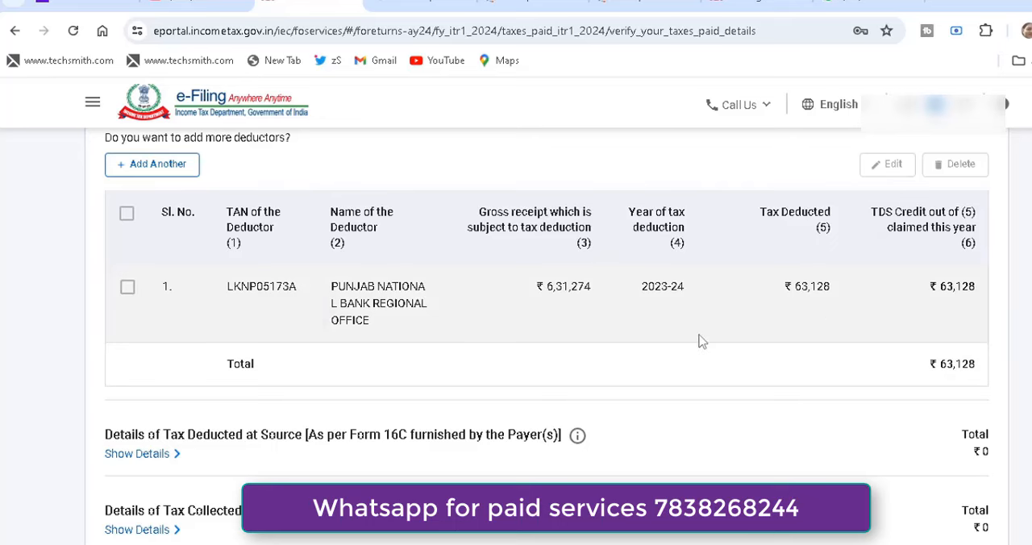
{"action": "scroll", "coordinate": [657, 340], "scroll_direction": "down", "scroll_amount": 6}
{"action": "left_click", "coordinate": [974, 437]}
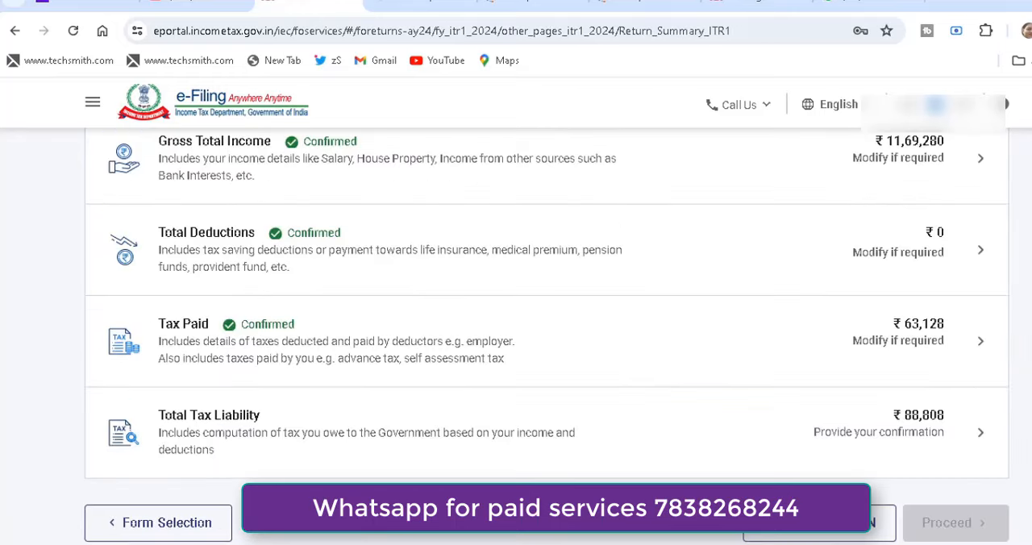
Open Total Tax Liability, review the computation of income and tax, and confirm the section.
{"action": "left_click", "coordinate": [472, 431]}
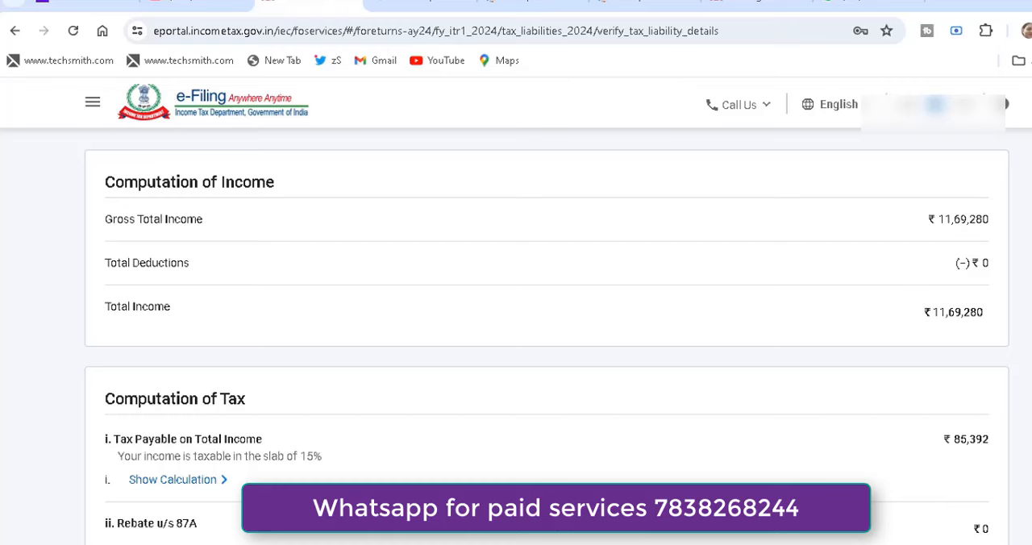
{"action": "scroll", "coordinate": [547, 339], "scroll_direction": "down", "scroll_amount": 3}
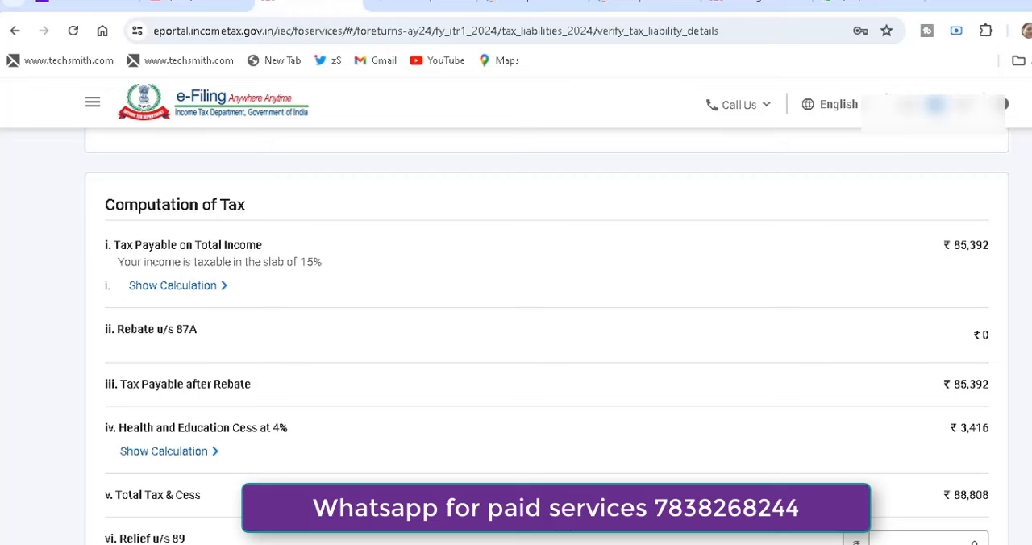
{"action": "scroll", "coordinate": [547, 337], "scroll_direction": "down", "scroll_amount": 3}
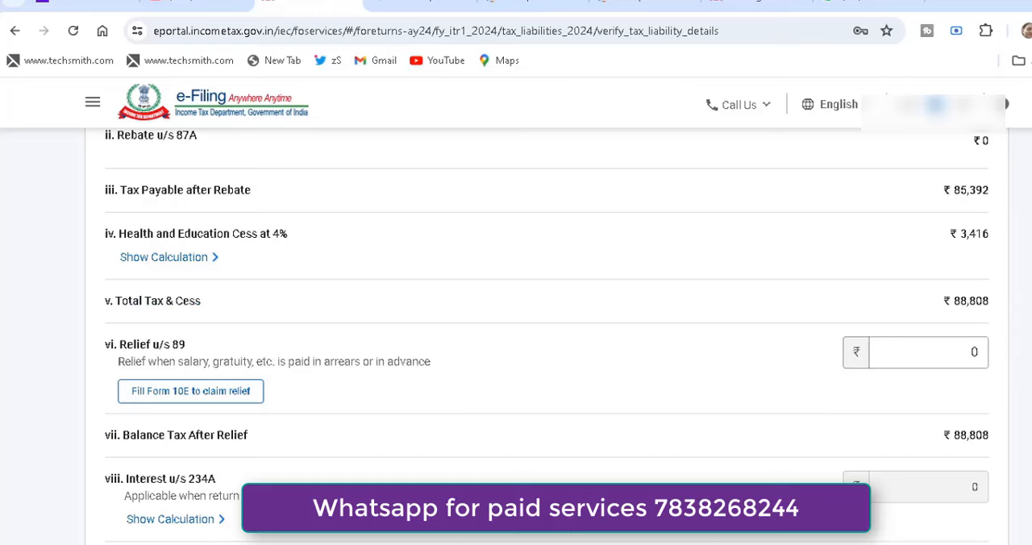
{"action": "scroll", "coordinate": [979, 395], "scroll_direction": "down", "scroll_amount": 10}
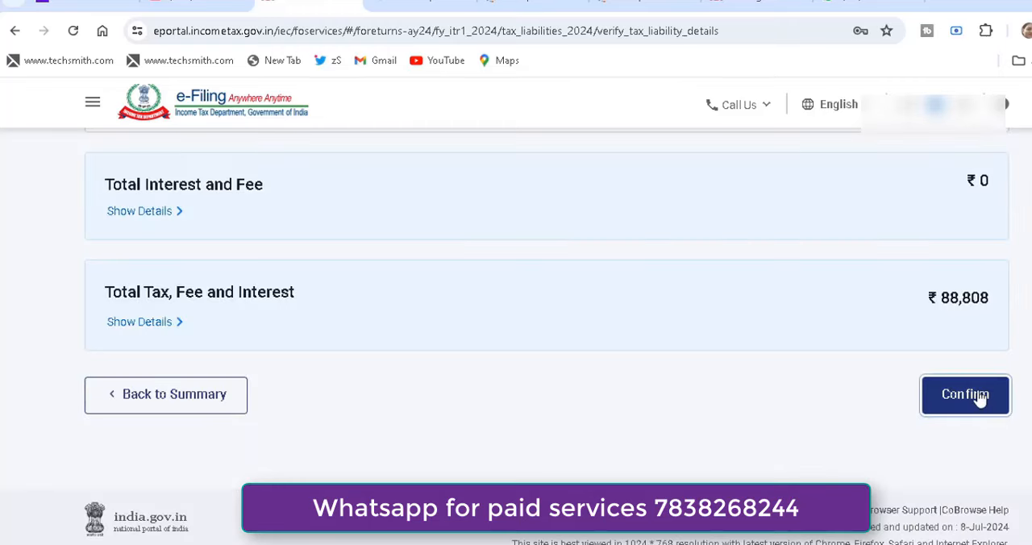
{"action": "left_click", "coordinate": [980, 396]}
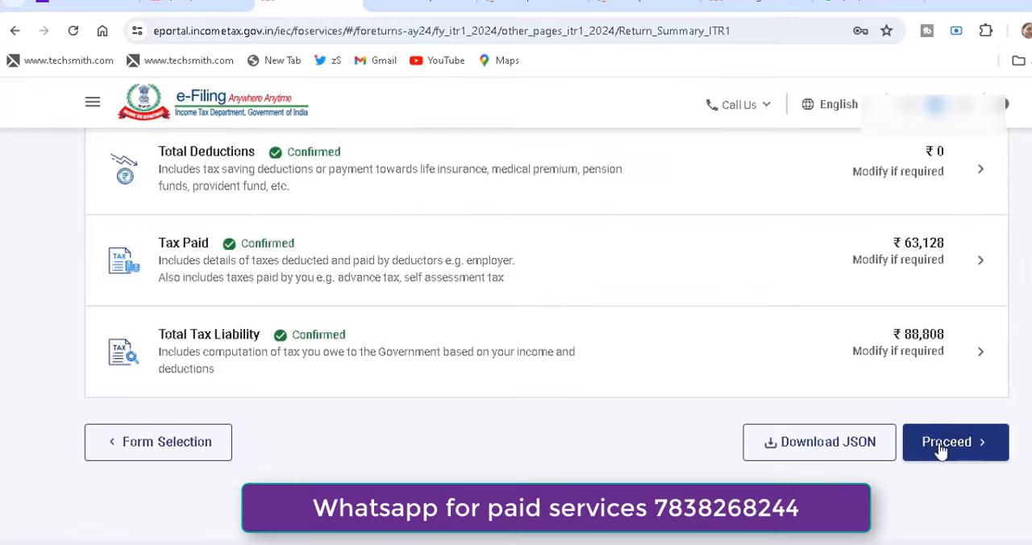
Proceed from the return summary and choose to pay the outstanding tax immediately through the e-Pay Tax service.
{"action": "left_click", "coordinate": [941, 450]}
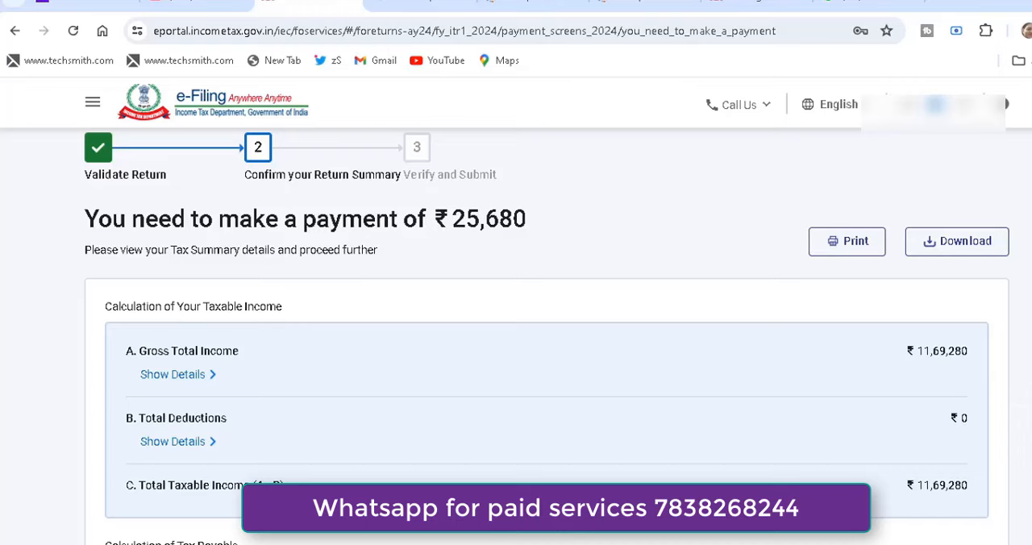
{"action": "scroll", "coordinate": [516, 363], "scroll_direction": "down", "scroll_amount": 10}
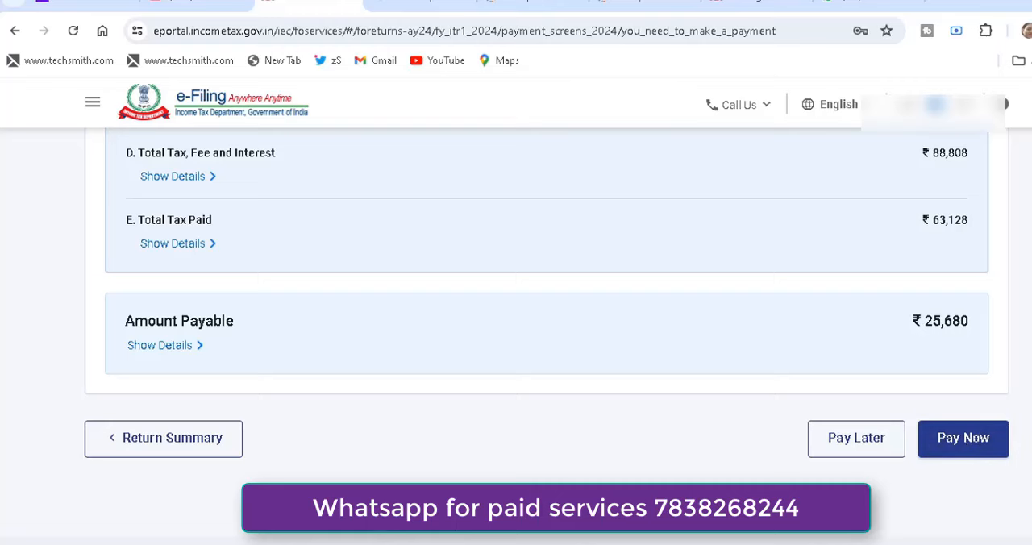
{"action": "scroll", "coordinate": [516, 323], "scroll_direction": "up", "scroll_amount": 2}
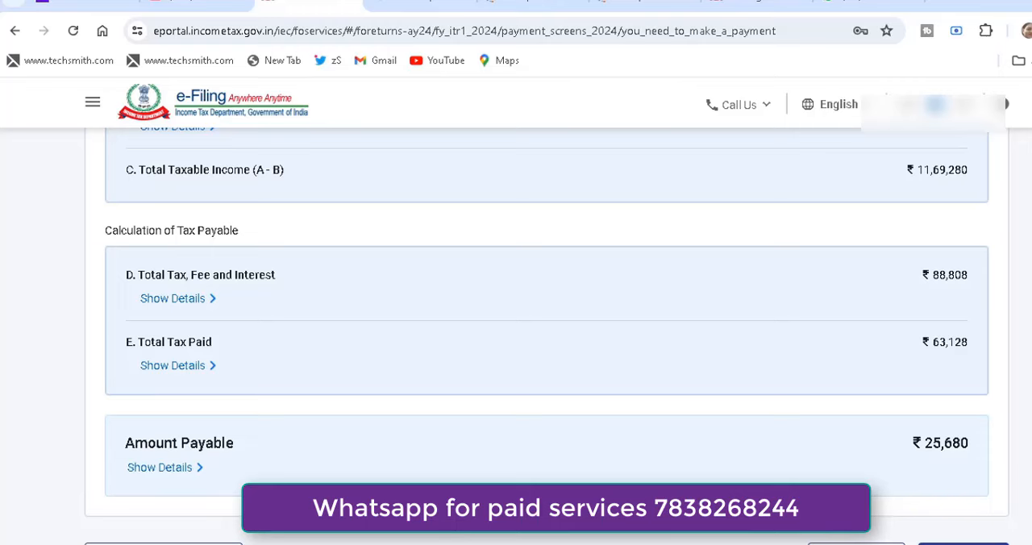
{"action": "scroll", "coordinate": [888, 538], "scroll_direction": "down", "scroll_amount": 2}
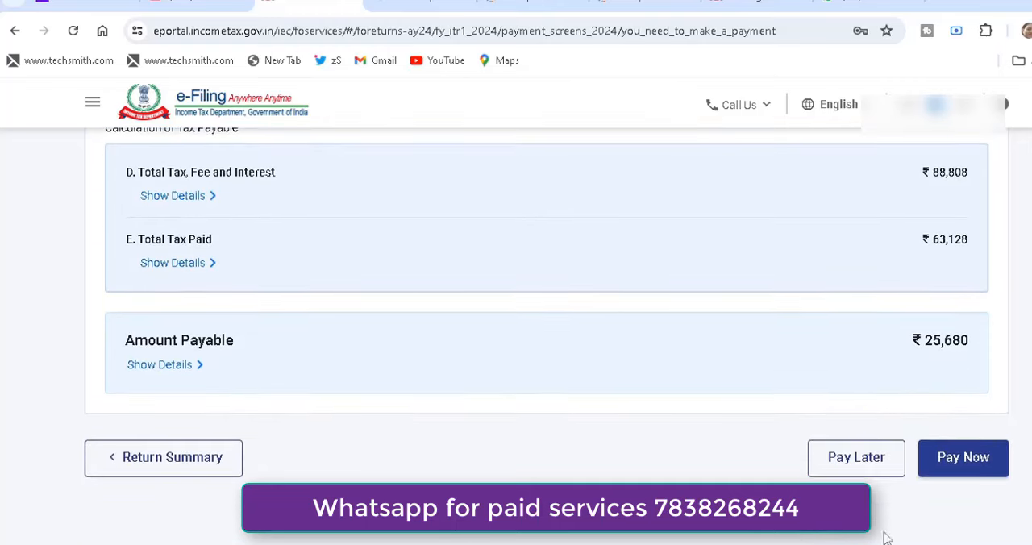
{"action": "left_click", "coordinate": [977, 466]}
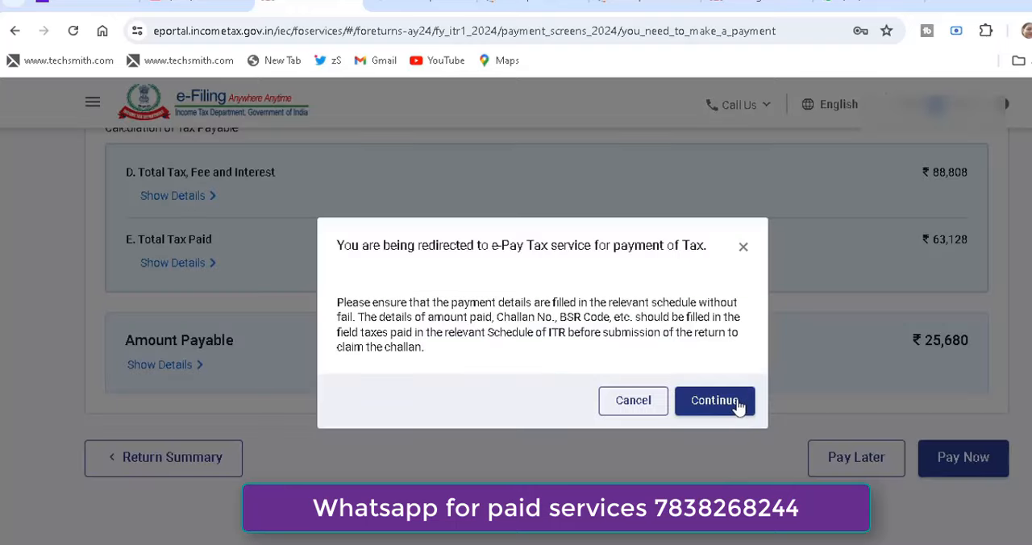
{"action": "left_click", "coordinate": [738, 404]}
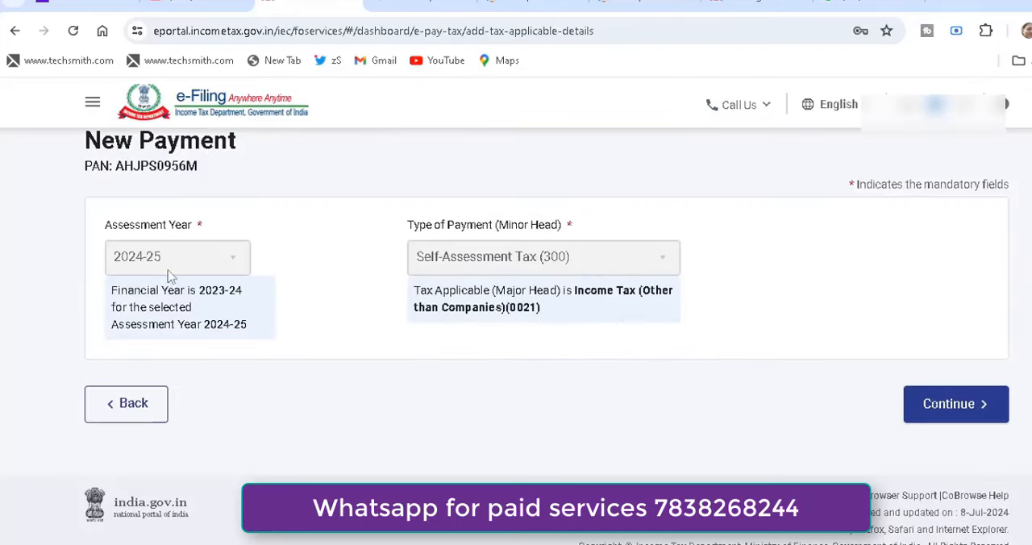